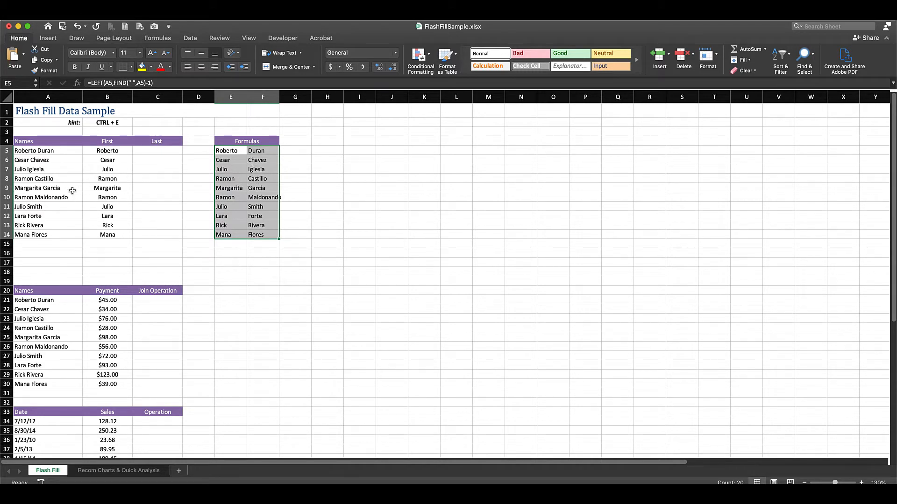
pyautogui.click(47, 180)
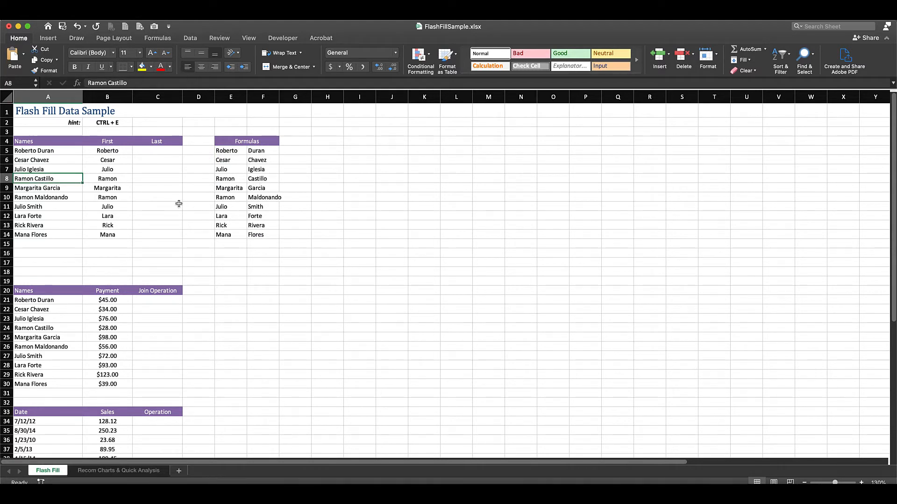
pyautogui.click(46, 151)
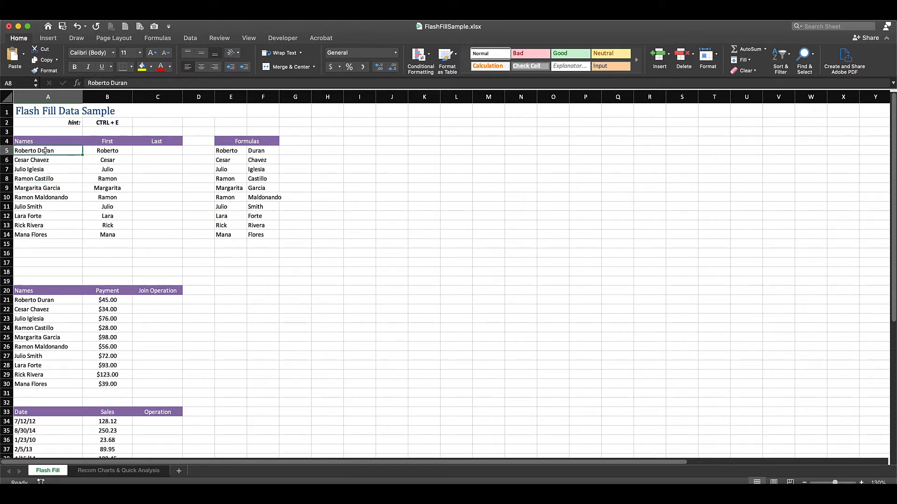
pyautogui.moveTo(45, 151); pyautogui.dragTo(43, 235)
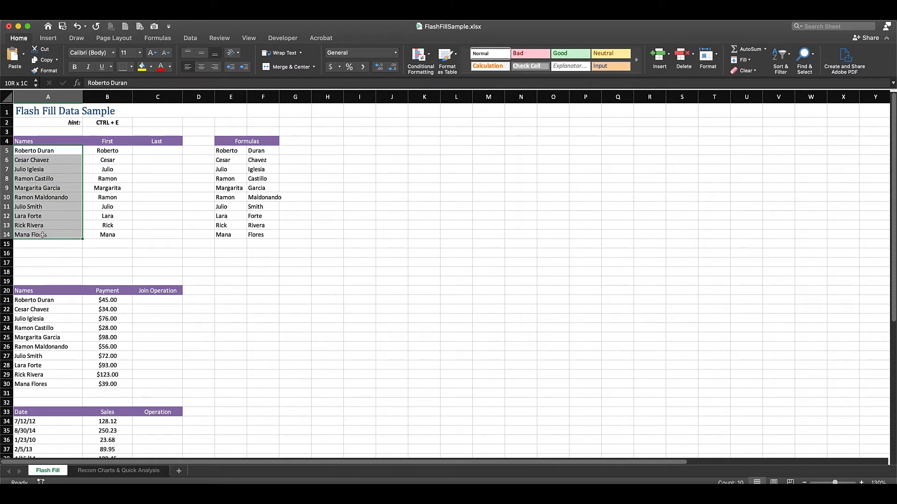
pyautogui.click(46, 253)
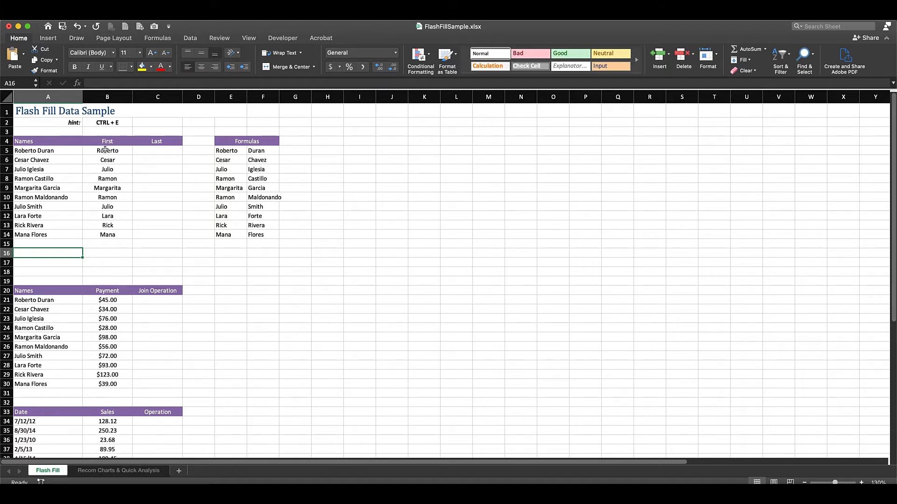
pyautogui.moveTo(105, 150); pyautogui.dragTo(105, 237)
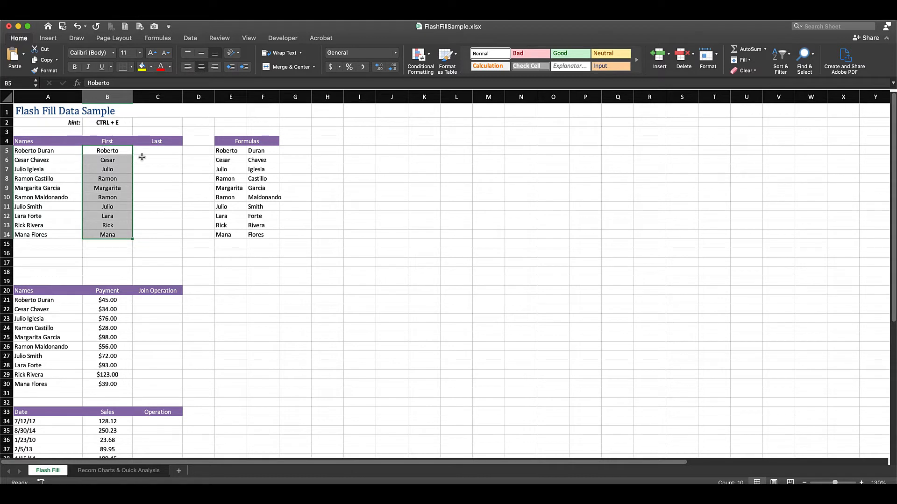
pyautogui.moveTo(142, 157); pyautogui.dragTo(156, 235)
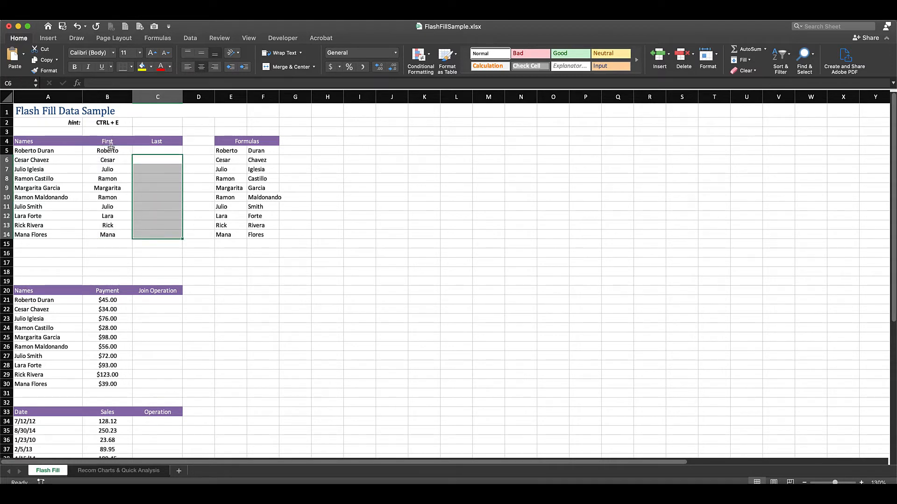
# - Clear the existing first names from cells B5:B14 in the First column
pyautogui.moveTo(111, 148); pyautogui.dragTo(110, 233)
pyautogui.hscroll(1, 111, 234)
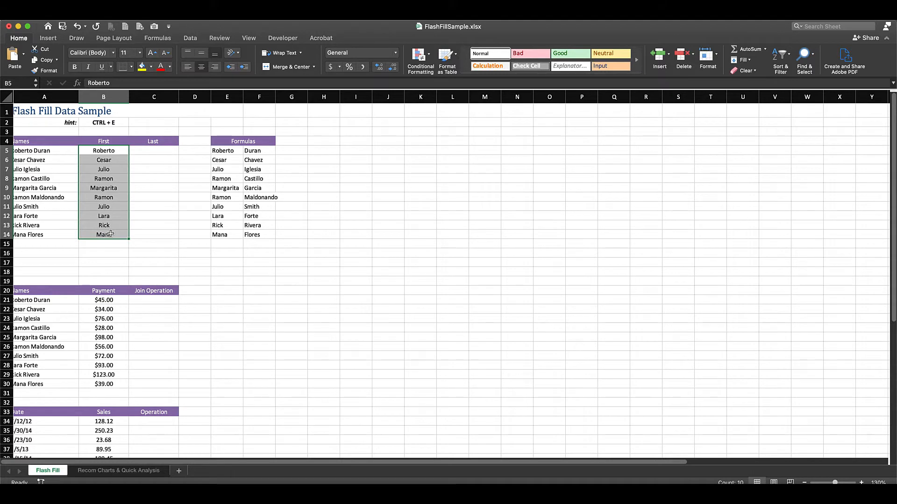
pyautogui.press('Delete')
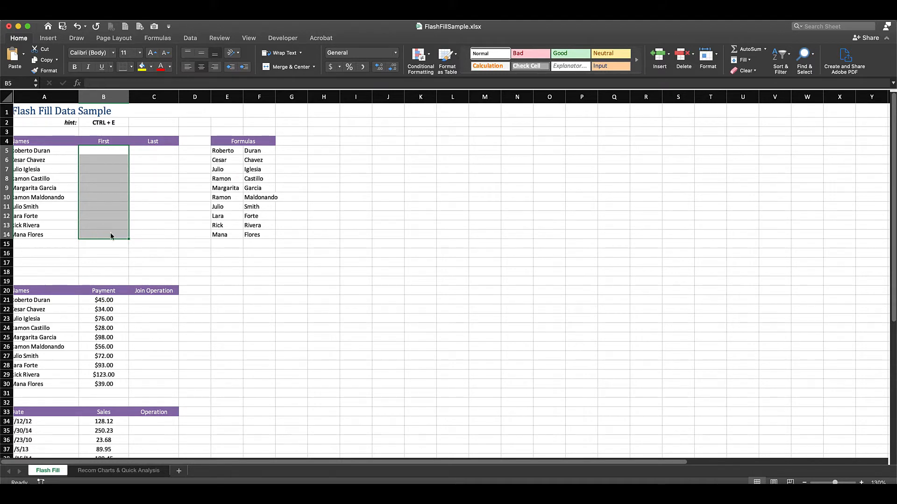
# - Examine the full names in A5:A14, the empty First and Last columns, and the Flash Fill shortcut hint in B2
pyautogui.click(153, 233)
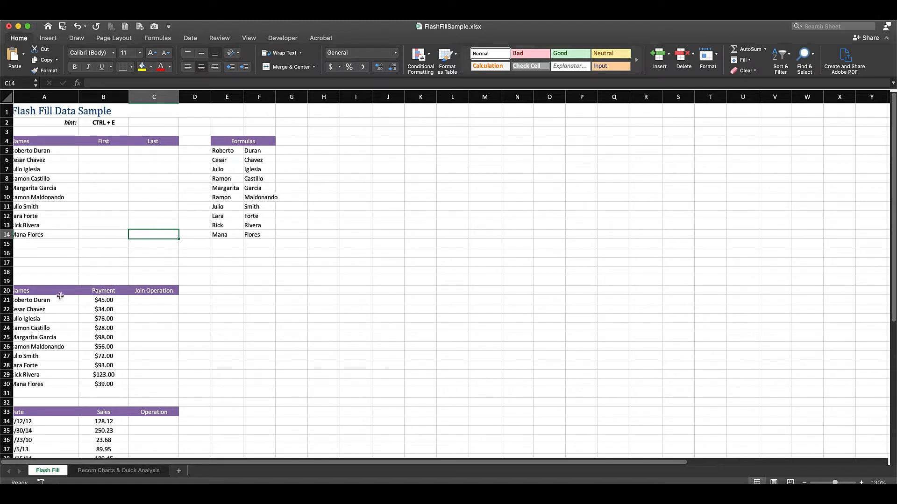
pyautogui.press('Left')
pyautogui.press('Left')
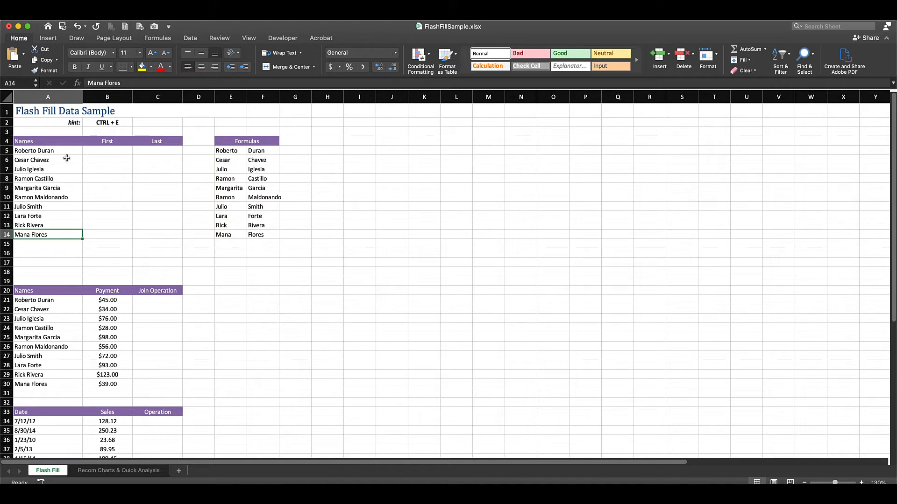
pyautogui.click(106, 150)
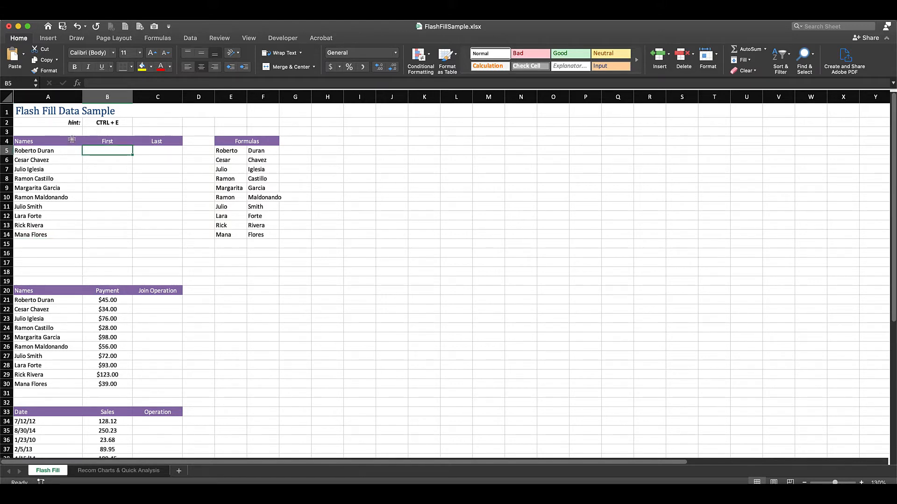
pyautogui.click(93, 123)
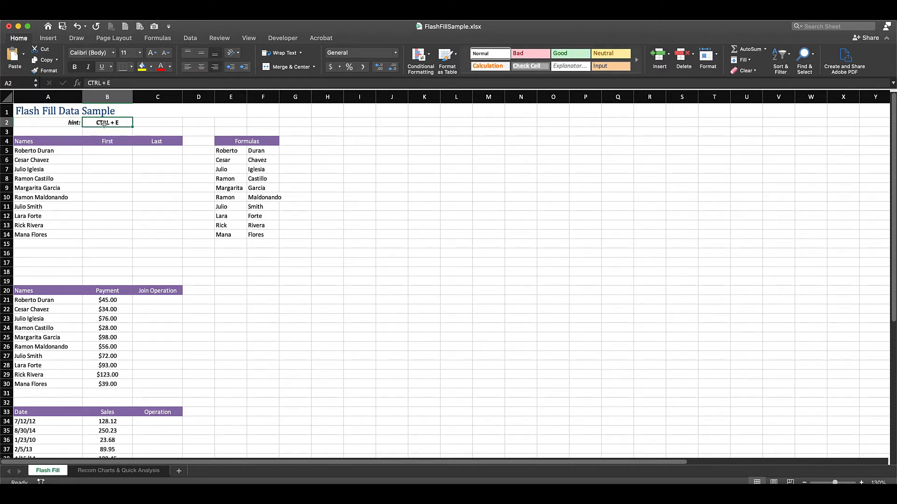
pyautogui.click(109, 151)
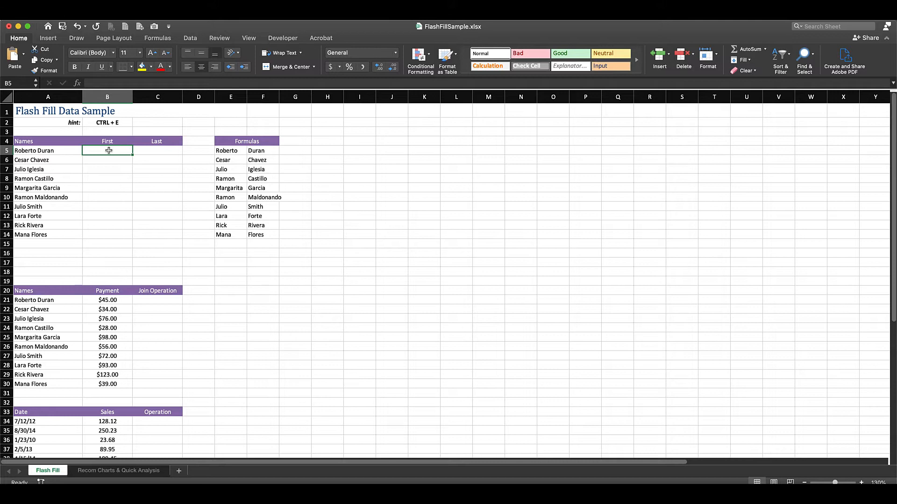
pyautogui.click(163, 150)
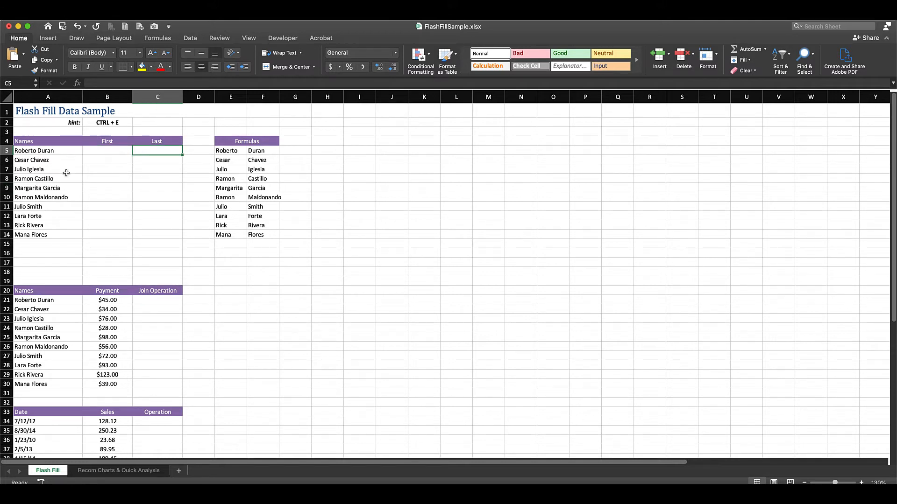
pyautogui.click(98, 150)
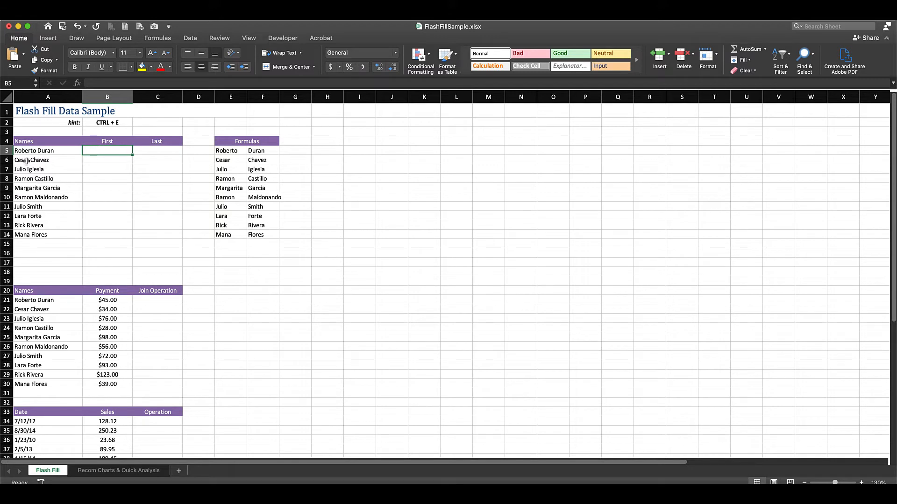
pyautogui.moveTo(24, 153); pyautogui.dragTo(23, 235)
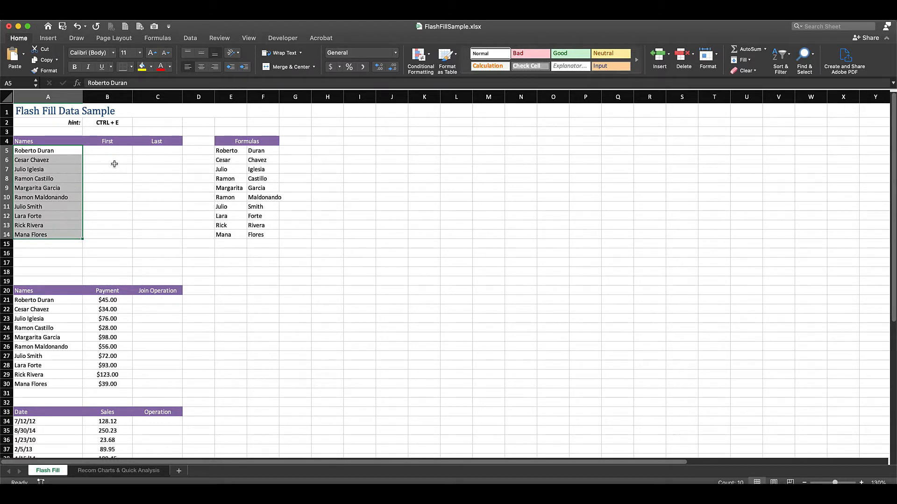
# - Enter the first name from A5 in B5 and Flash Fill the rest of the First column from that example
pyautogui.click(107, 151)
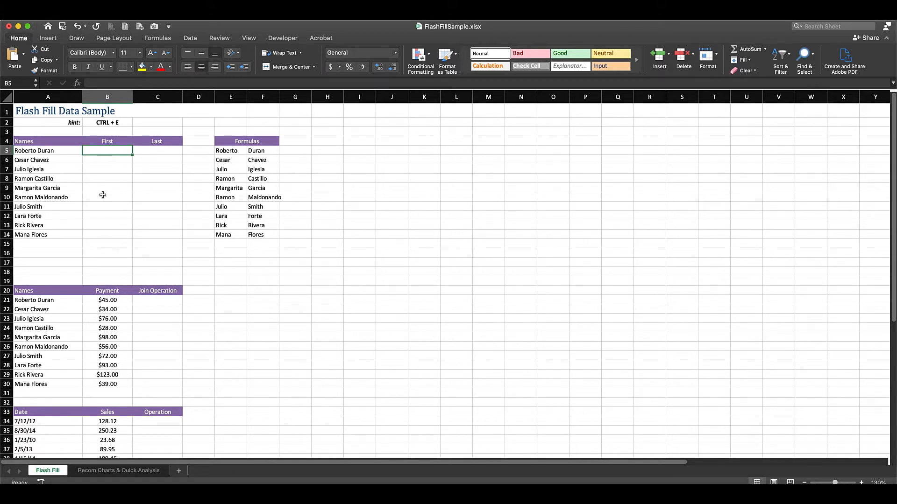
pyautogui.write('Roberto')
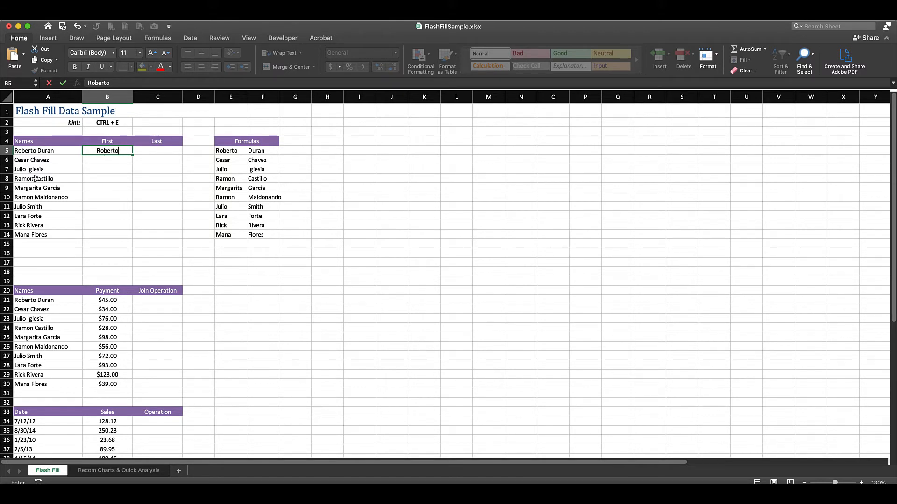
pyautogui.hotkey('ctrl', 'Return')
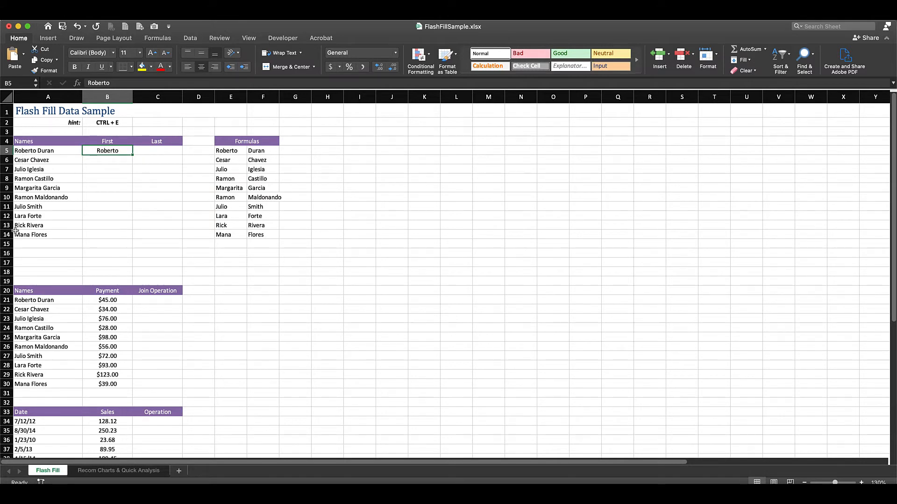
pyautogui.click(112, 123)
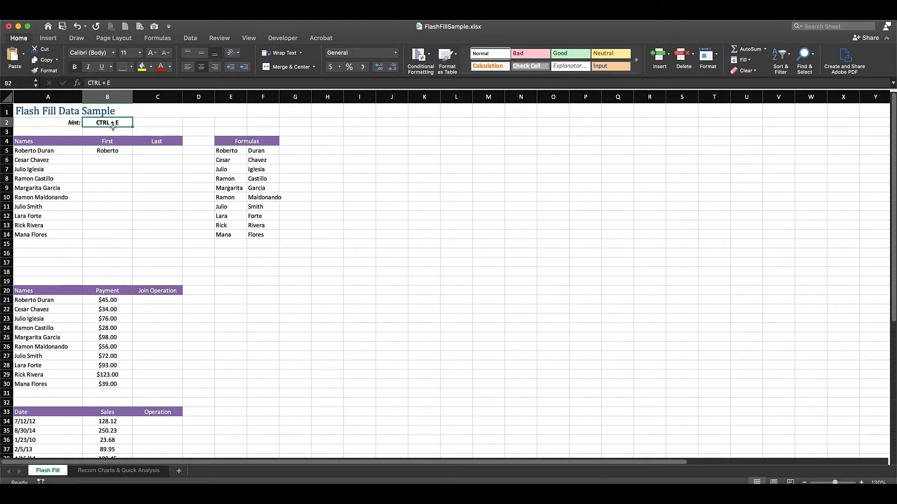
pyautogui.click(111, 149)
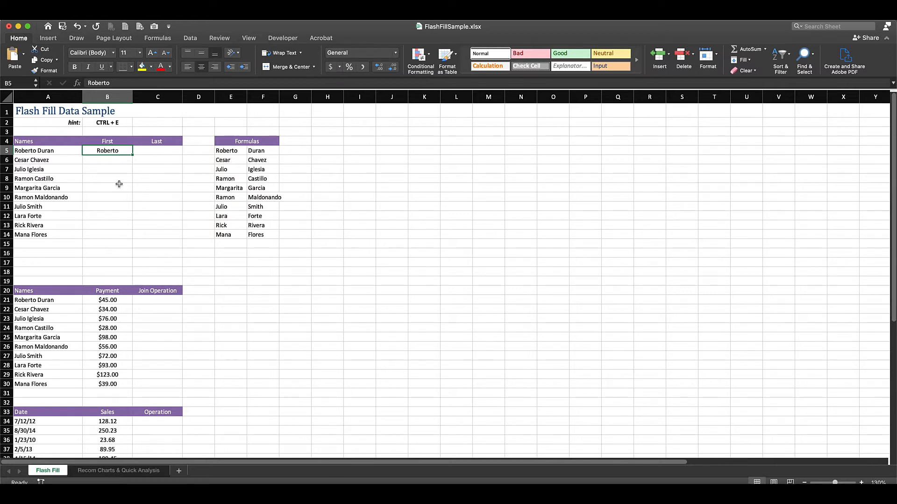
pyautogui.hotkey('ctrl', 'e')
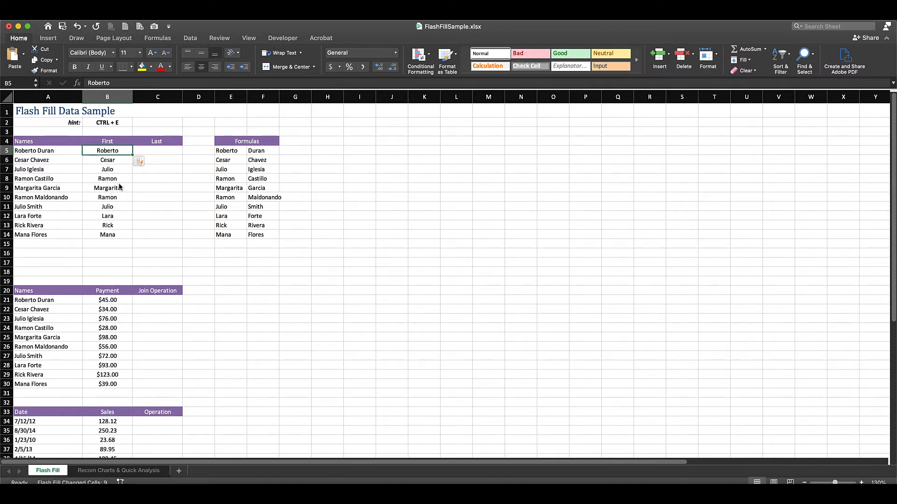
# - Enter the last name from A5 in C5 and Flash Fill the rest of the Last column from that example
pyautogui.click(158, 150)
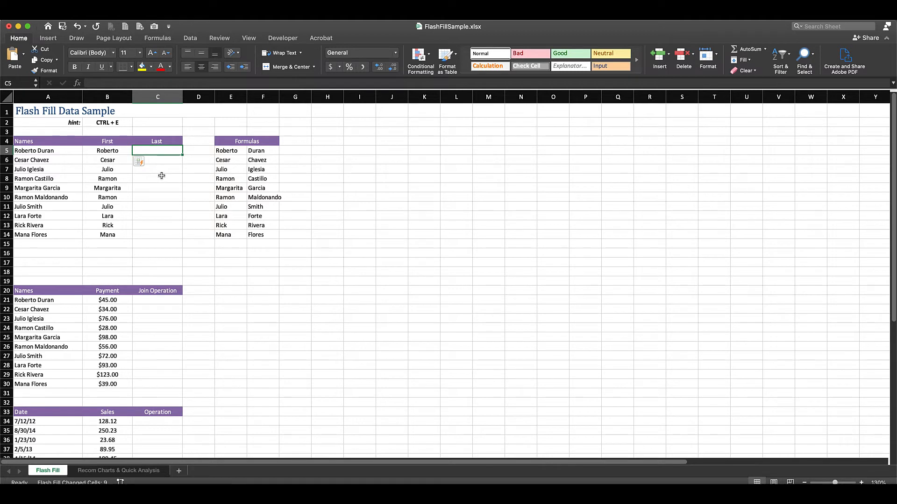
pyautogui.write('Duran')
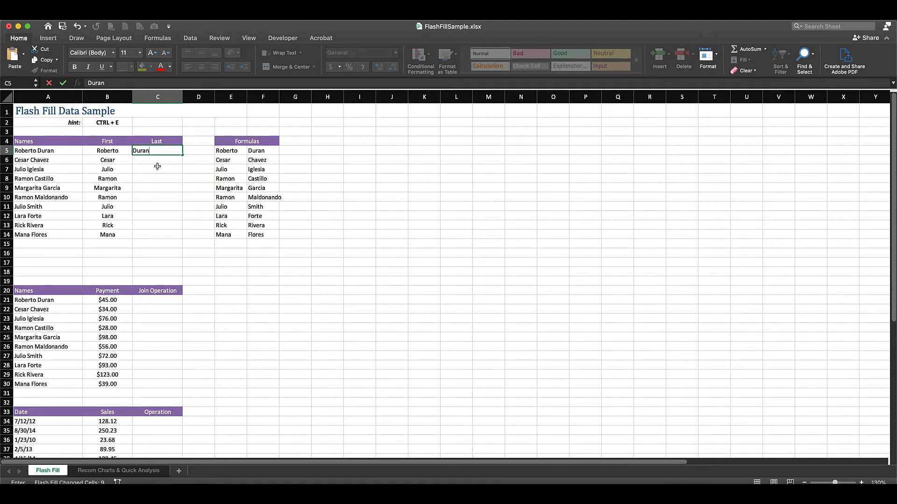
pyautogui.hotkey('ctrl', 'Return')
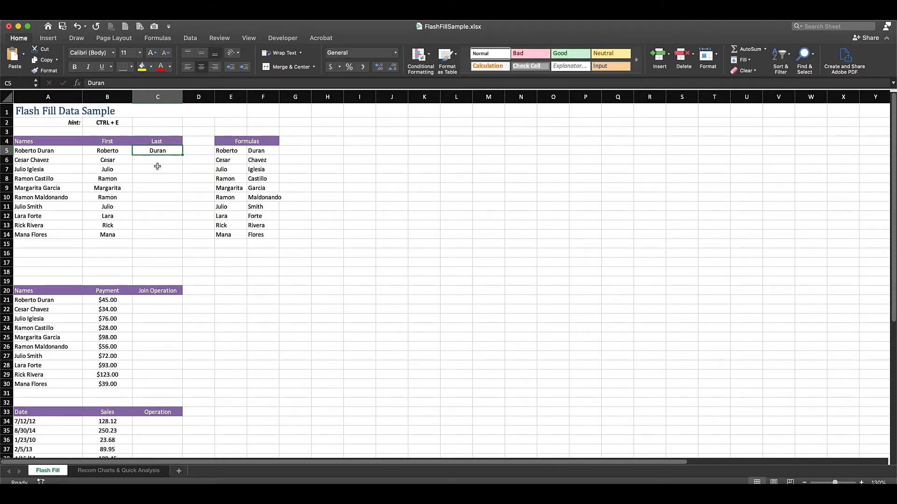
pyautogui.hotkey('ctrl', 'e')
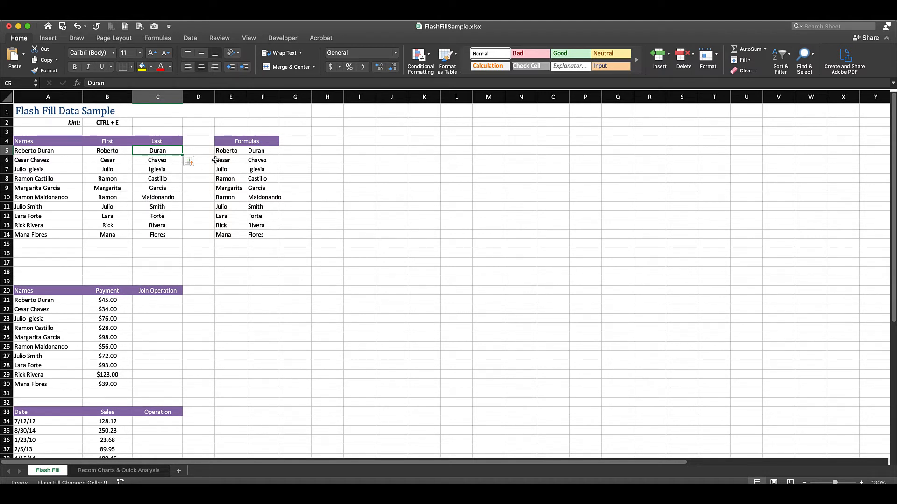
# - Inspect the Formulas block in E5:F14 and the LEFT and FIND formula in E5 against the full names in A5:A14
pyautogui.moveTo(231, 150); pyautogui.dragTo(262, 236)
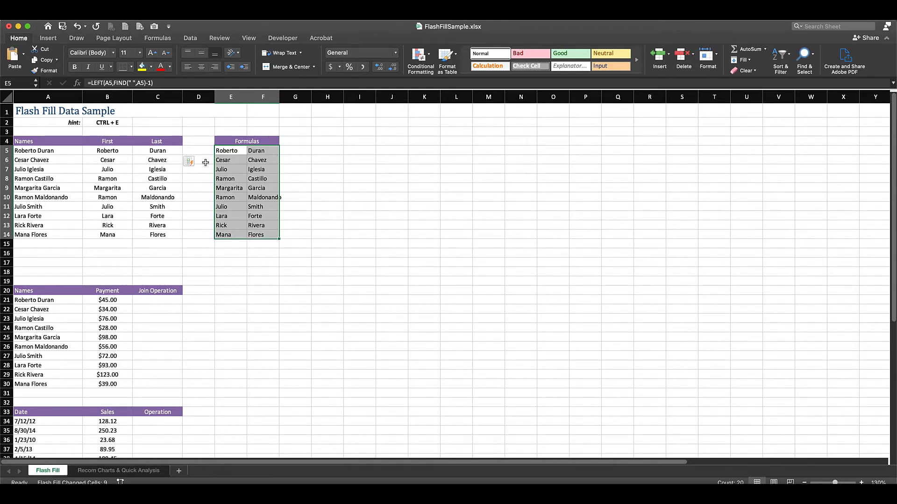
pyautogui.click(228, 153)
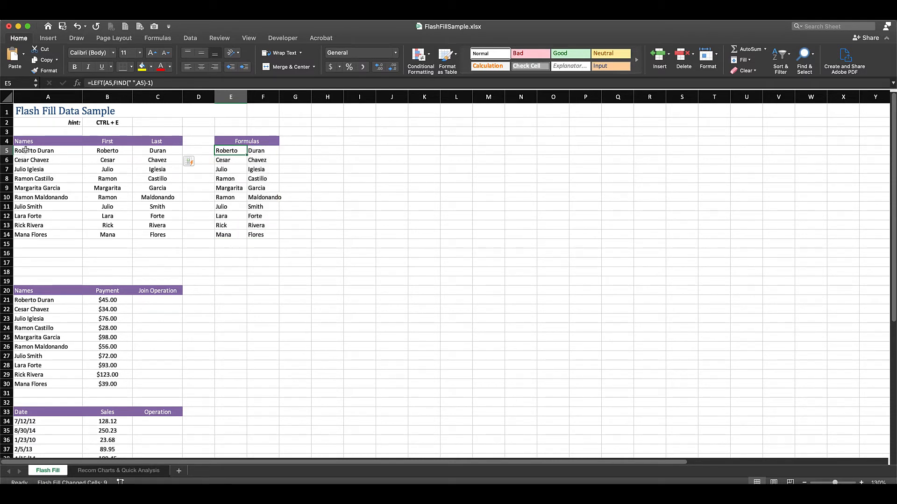
pyautogui.moveTo(24, 152); pyautogui.dragTo(29, 231)
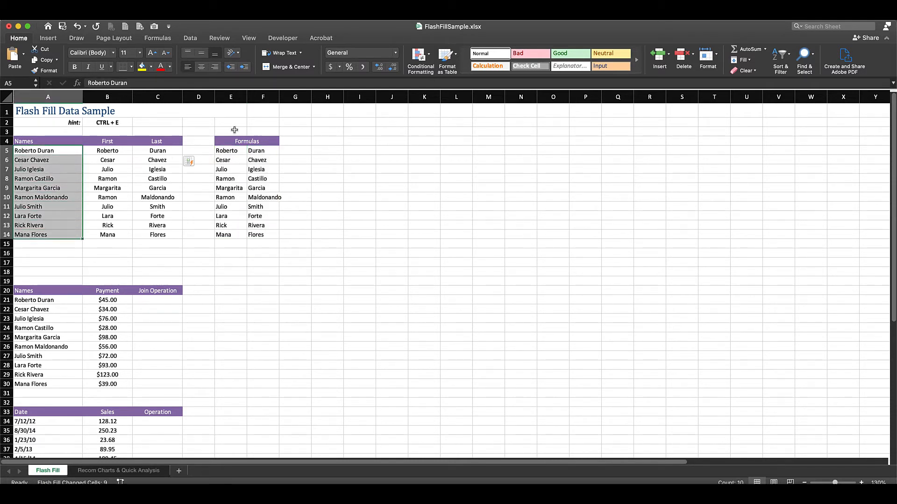
pyautogui.click(226, 150)
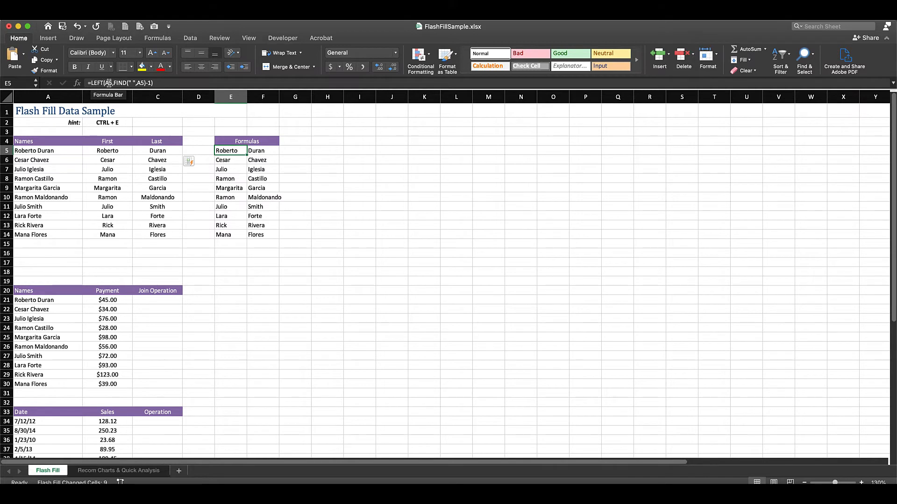
# - Try a fixed character count of 7 in place of the FIND expression in E5's LEFT formula, and discard the edit
pyautogui.moveTo(113, 82); pyautogui.dragTo(151, 83)
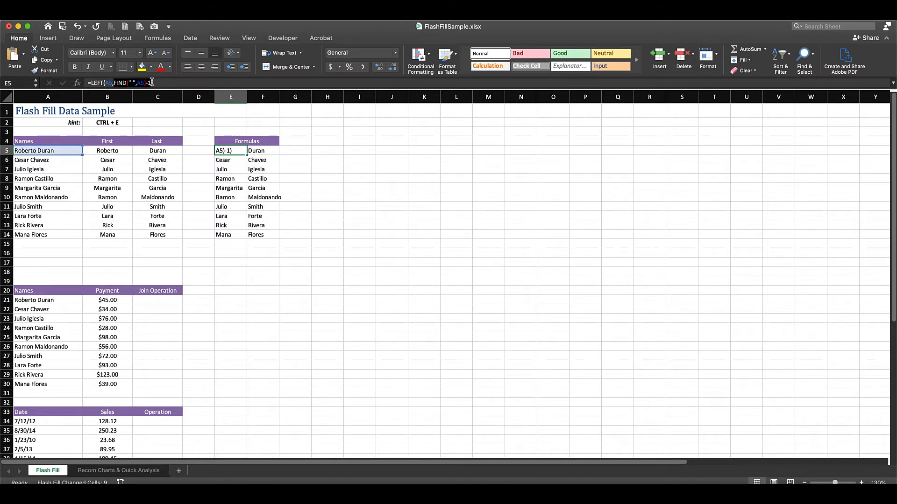
pyautogui.click(119, 83)
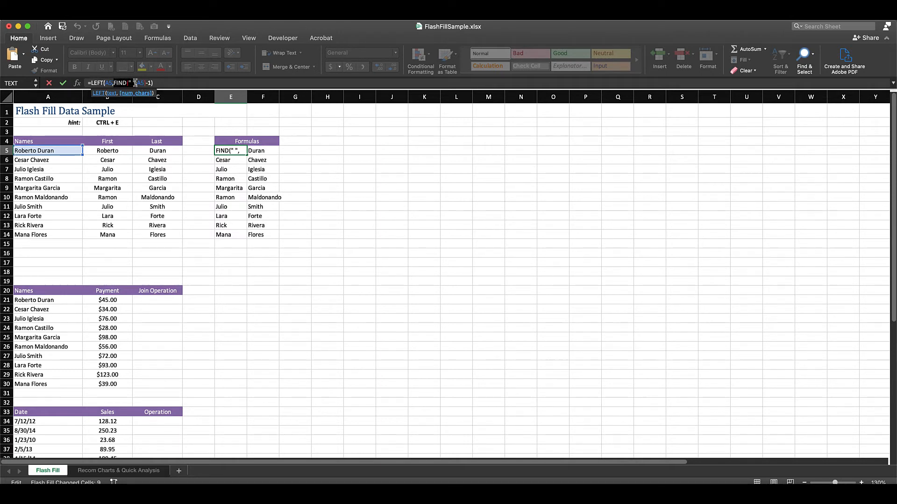
pyautogui.moveTo(140, 83); pyautogui.dragTo(146, 83)
pyautogui.write('7')
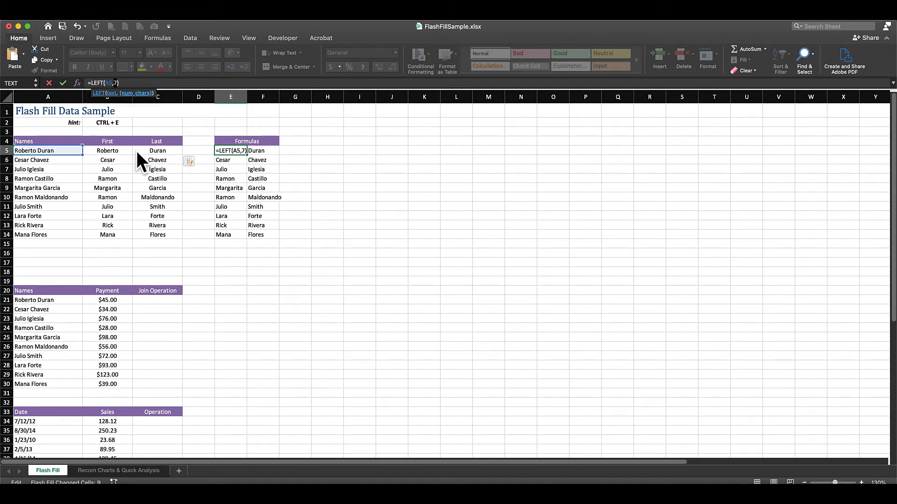
pyautogui.press('Escape')
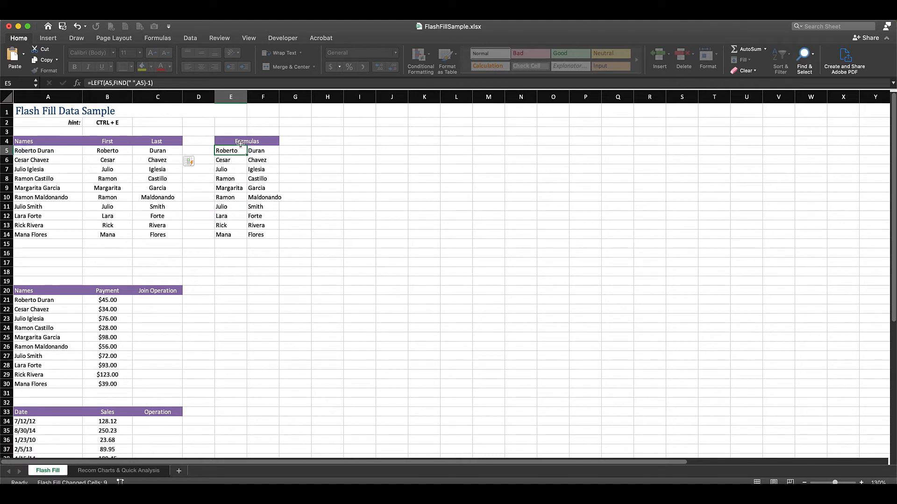
# - Check the last-name formula in F5 and replace the first name in A10 with a longer one, keeping the last name
pyautogui.click(261, 150)
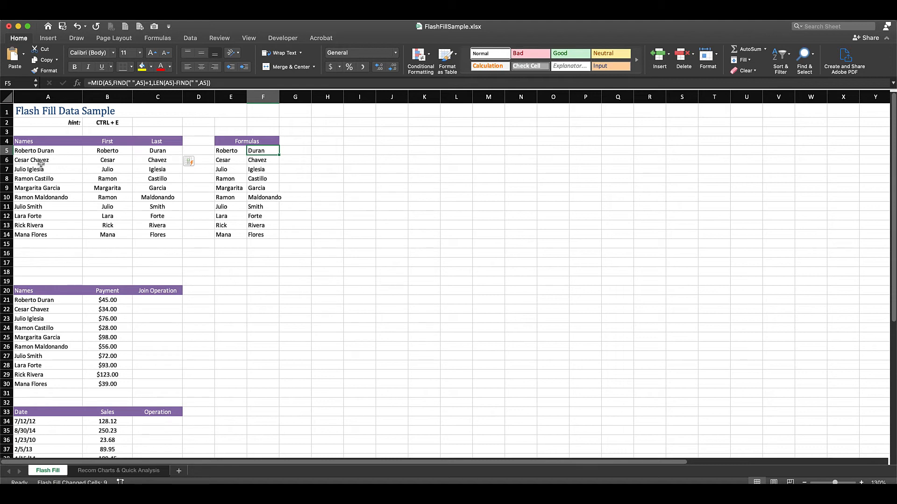
pyautogui.click(29, 198)
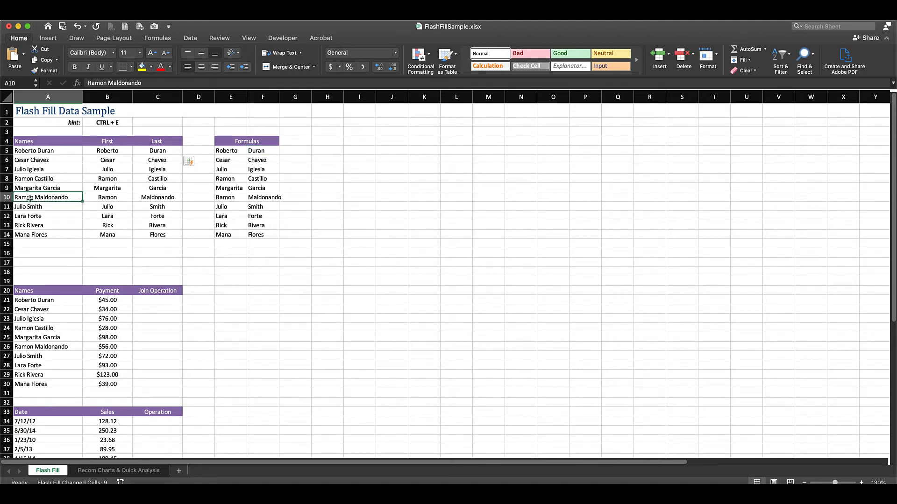
pyautogui.doubleClick(29, 198)
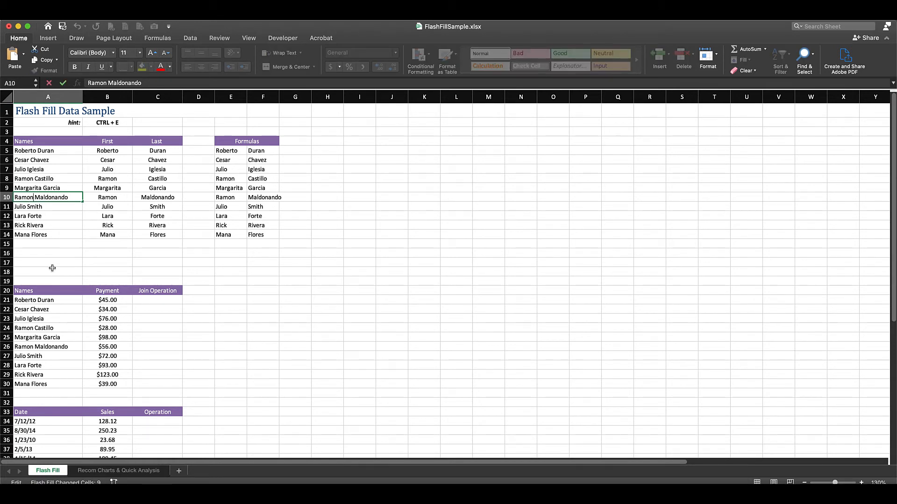
pyautogui.press('BackSpace')
pyautogui.press('BackSpace')
pyautogui.press('BackSpace')
pyautogui.press('BackSpace')
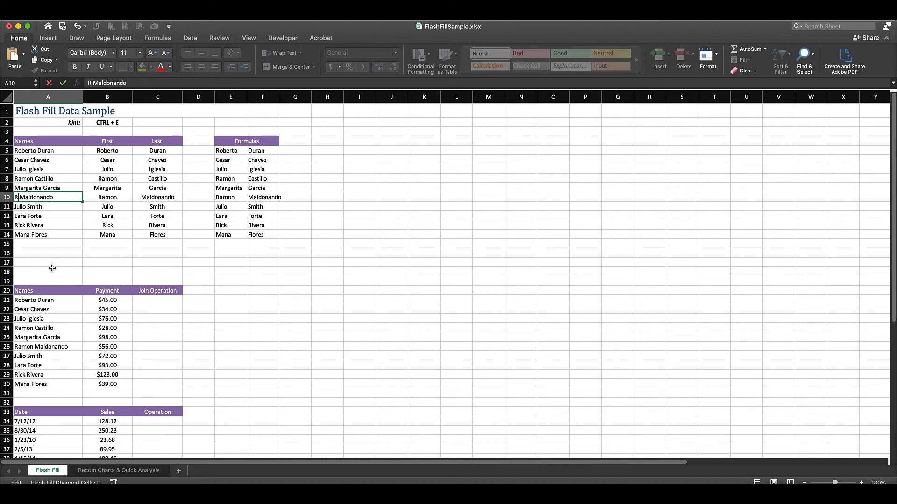
pyautogui.write('onaldo')
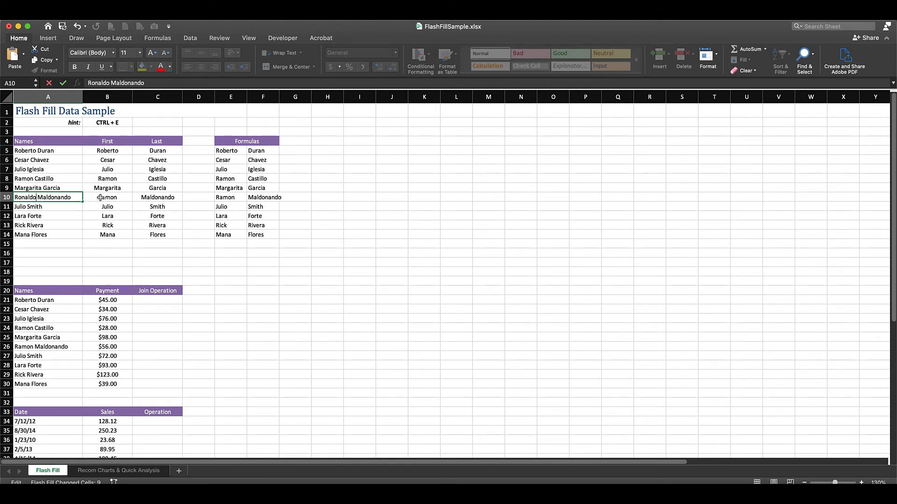
pyautogui.click(60, 208)
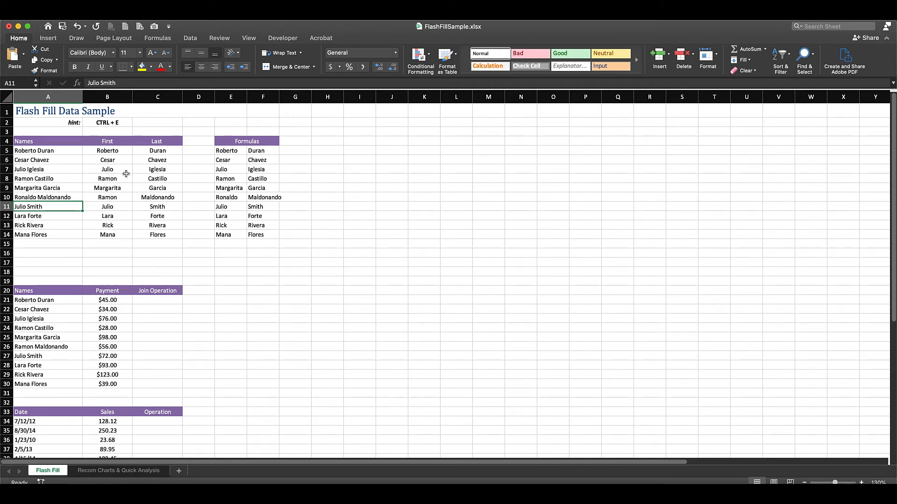
# - Clear B6:B14, Flash Fill the First column again from B5, and compare it with the formula results in E5:F14
pyautogui.moveTo(107, 160); pyautogui.dragTo(106, 239)
pyautogui.press('Delete')
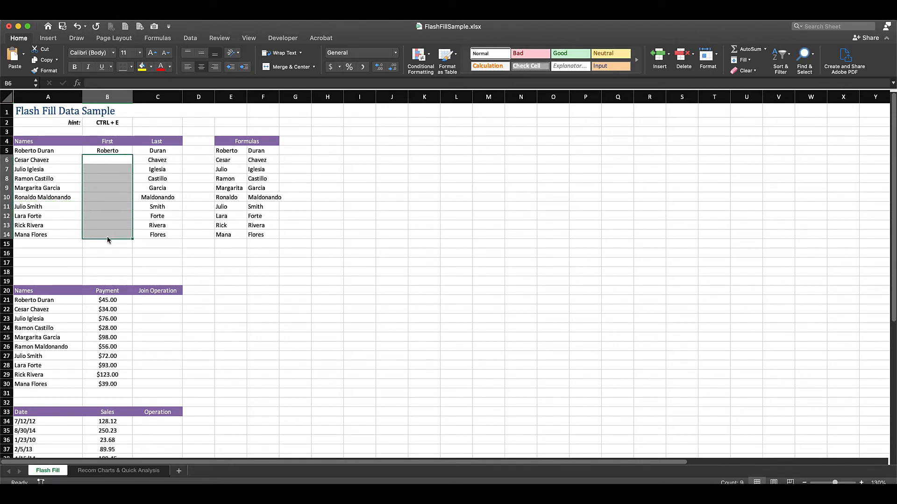
pyautogui.click(113, 151)
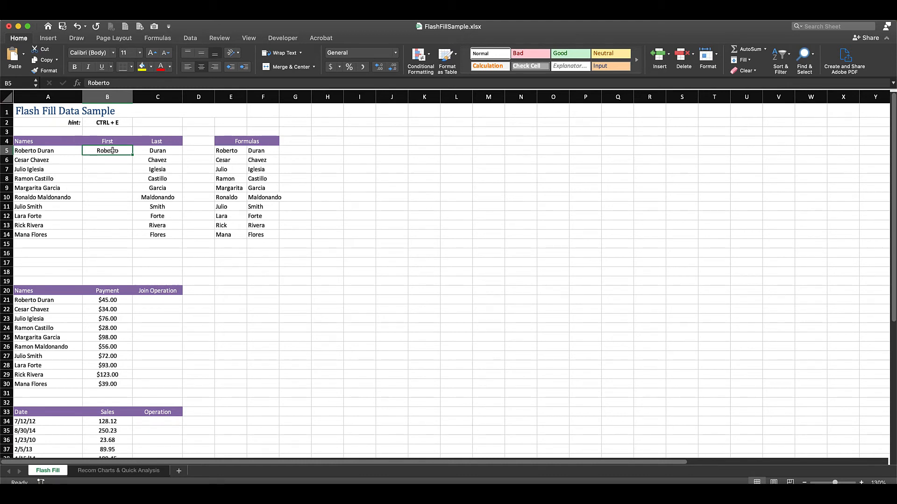
pyautogui.hotkey('ctrl', 'e')
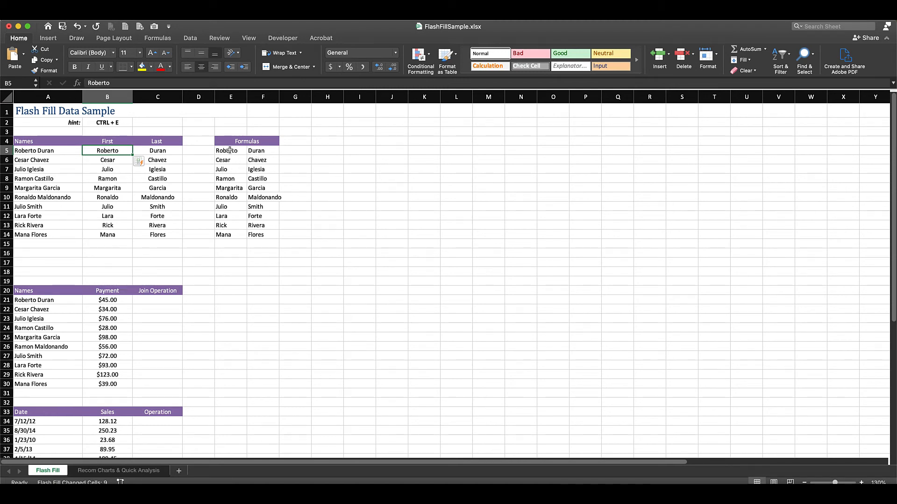
pyautogui.moveTo(230, 150); pyautogui.dragTo(253, 234)
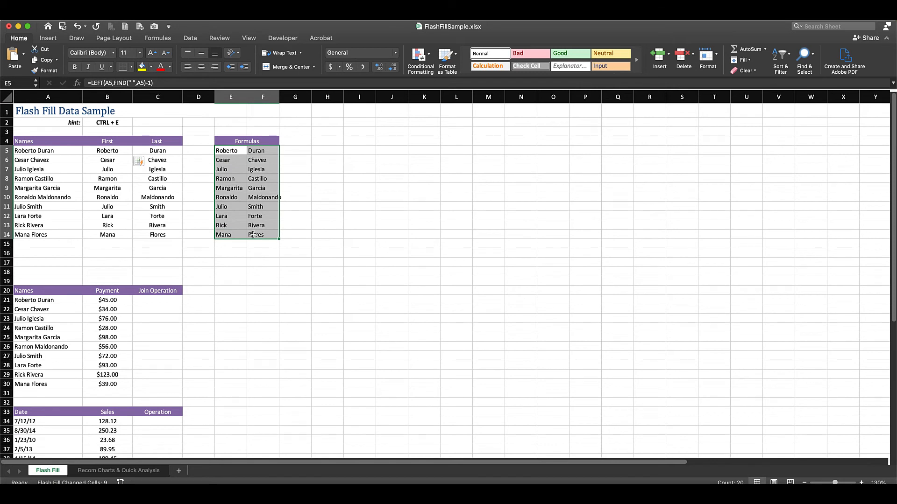
# - Enter the first name from A21 followed by $45 in C21 under Join Operation
pyautogui.scroll(-5, 217, 248)
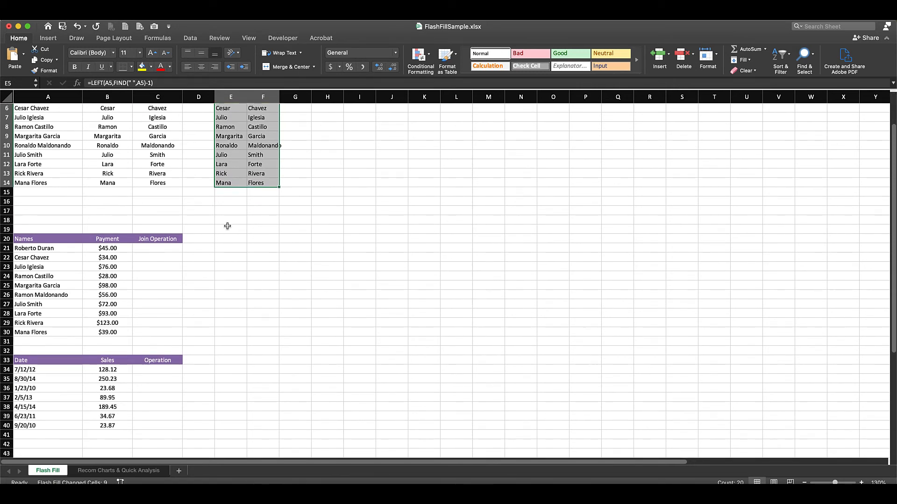
pyautogui.click(156, 246)
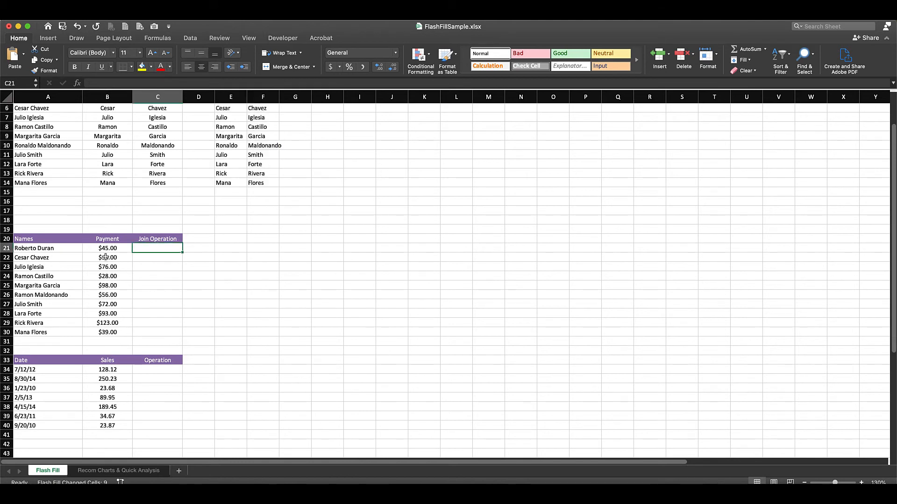
pyautogui.moveTo(36, 248); pyautogui.dragTo(32, 335)
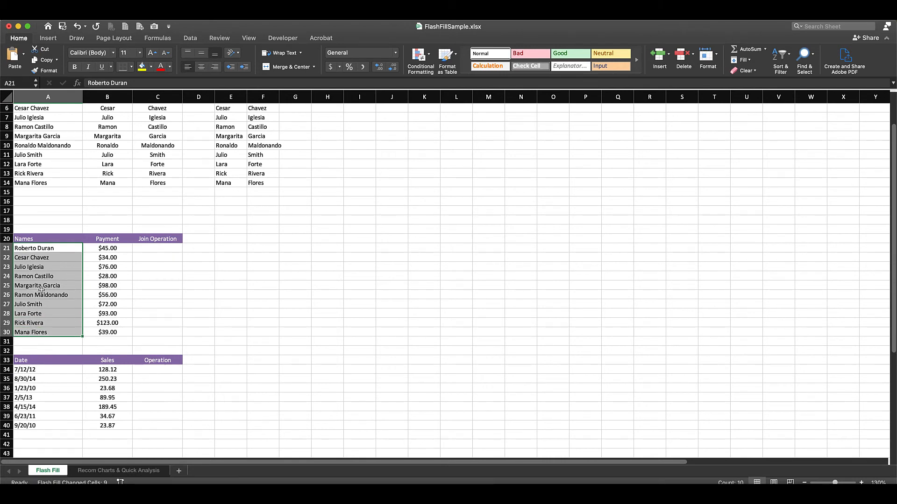
pyautogui.moveTo(33, 248); pyautogui.dragTo(35, 334)
pyautogui.moveTo(104, 248); pyautogui.dragTo(104, 329)
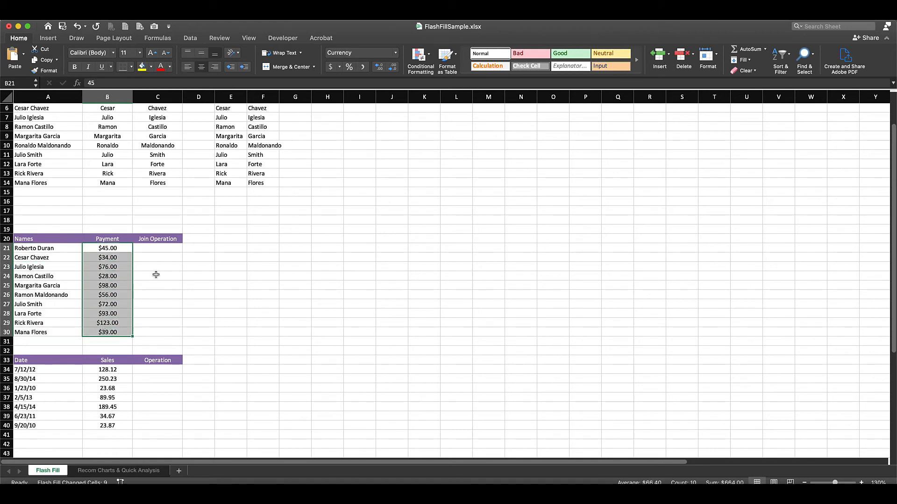
pyautogui.click(159, 249)
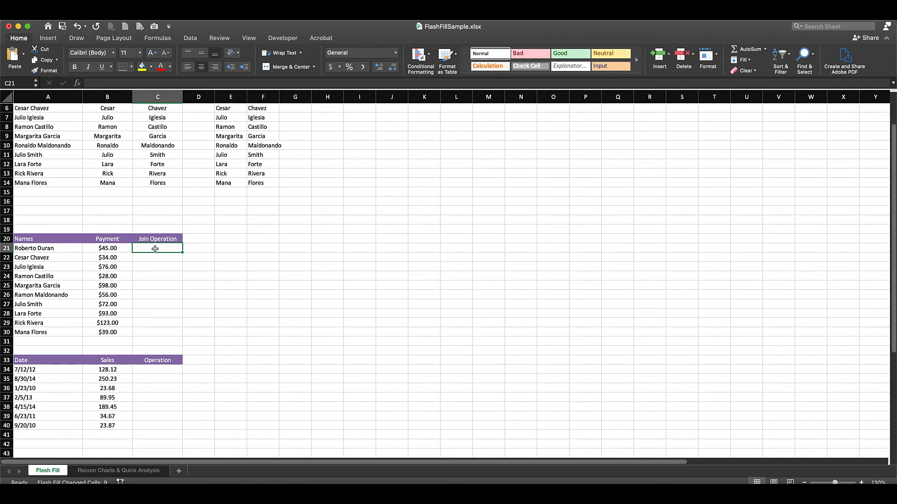
pyautogui.write('Roberto')
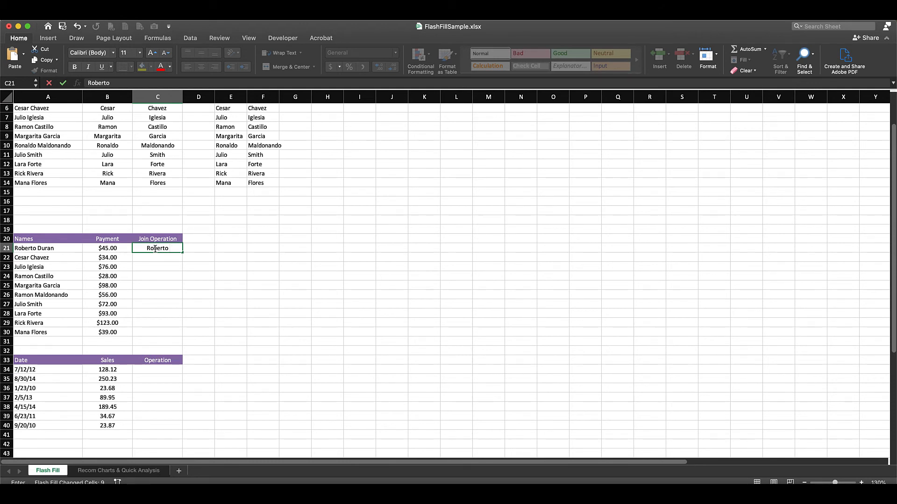
pyautogui.write(' $45 paid')
pyautogui.press('BackSpace')
pyautogui.press('BackSpace')
pyautogui.press('BackSpace')
pyautogui.press('Left')
pyautogui.press('Left')
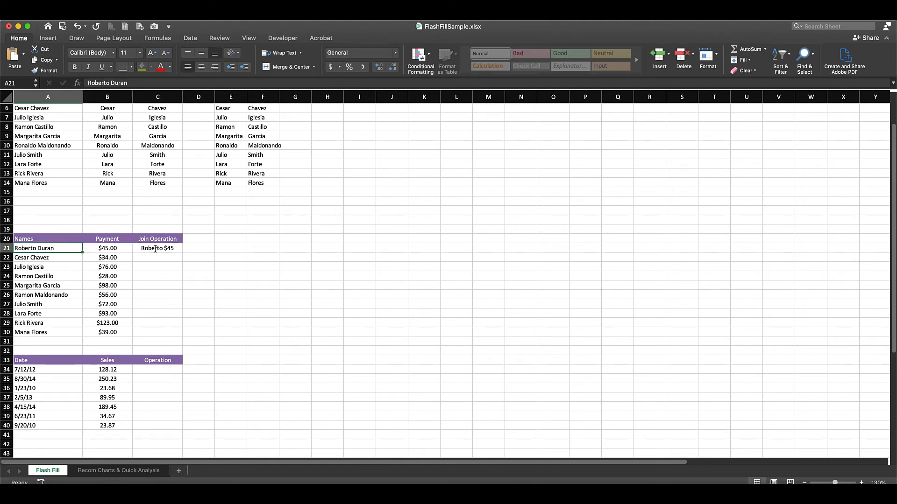
# - Insert the word "paid" between the first name and $45 in C21
pyautogui.click(165, 248)
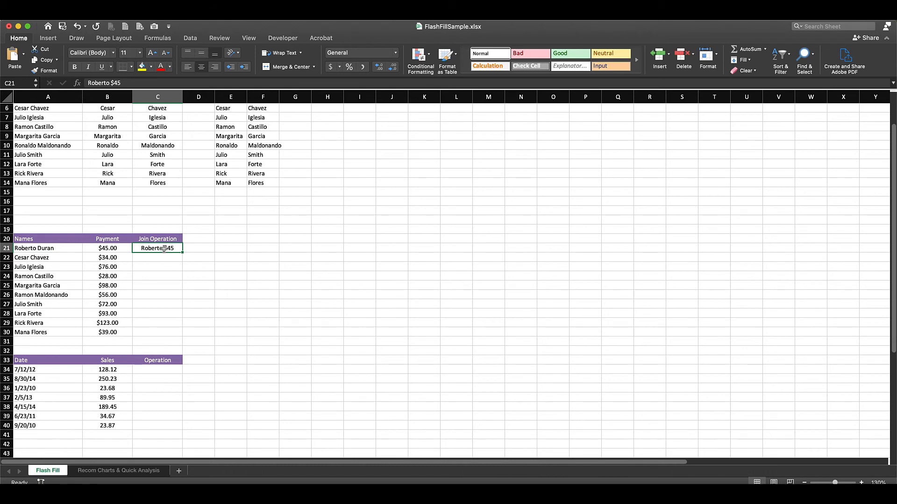
pyautogui.doubleClick(164, 248)
pyautogui.write('paid')
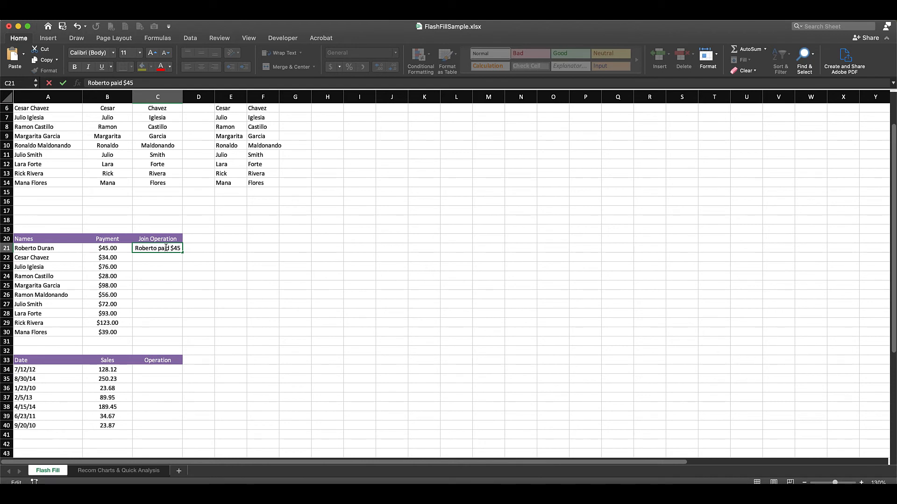
pyautogui.scroll(1, 40, 289)
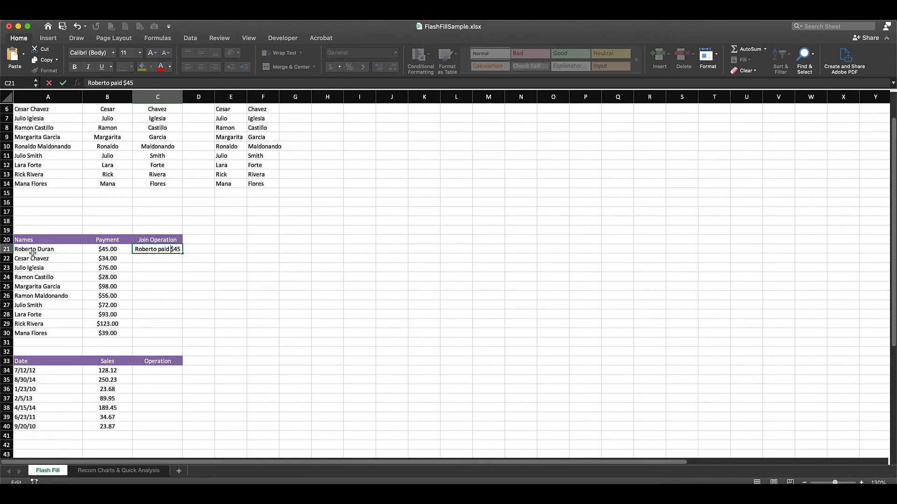
# - Flash Fill the rest of the Join Operation column from the example in C21, based on the Names and Payment columns
pyautogui.moveTo(32, 252); pyautogui.dragTo(34, 333)
pyautogui.moveTo(104, 247); pyautogui.dragTo(106, 333)
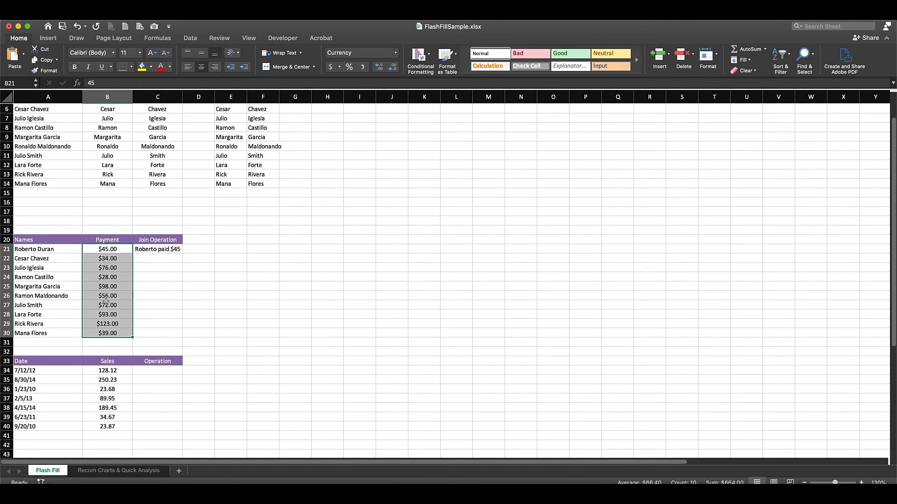
pyautogui.click(144, 250)
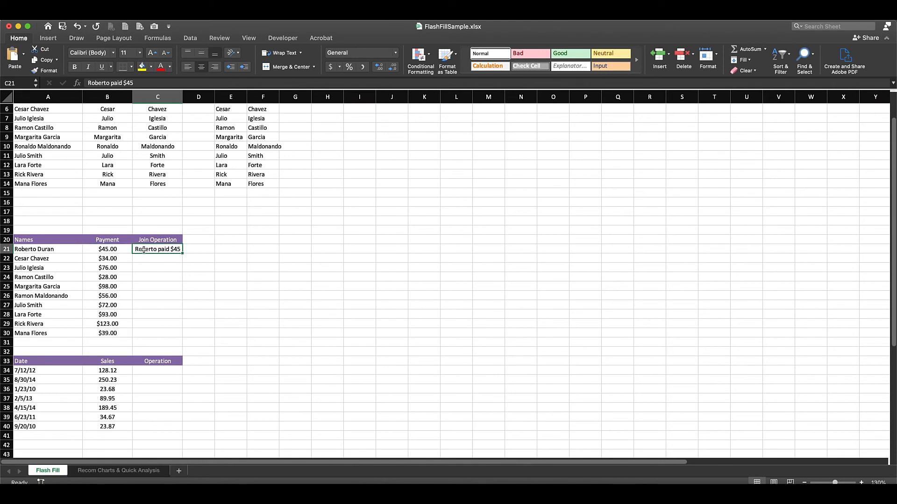
pyautogui.press('super+e')
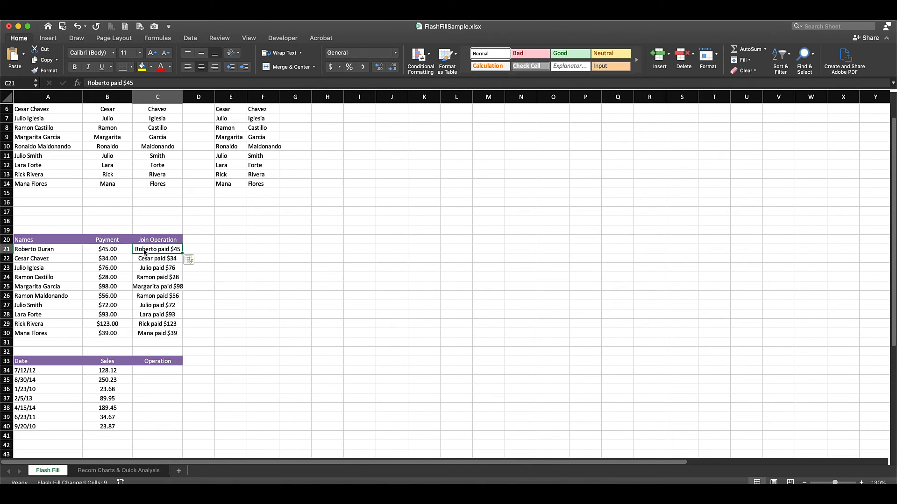
pyautogui.click(286, 287)
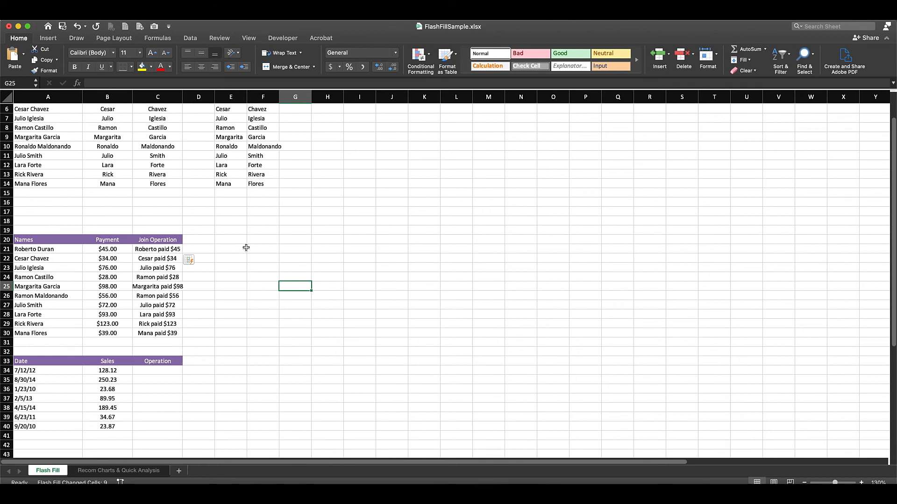
# - Enter "$128 was paid on 7/12/12" in C34 as the Operation example combining the row's sales and date
pyautogui.scroll(-4, 155, 298)
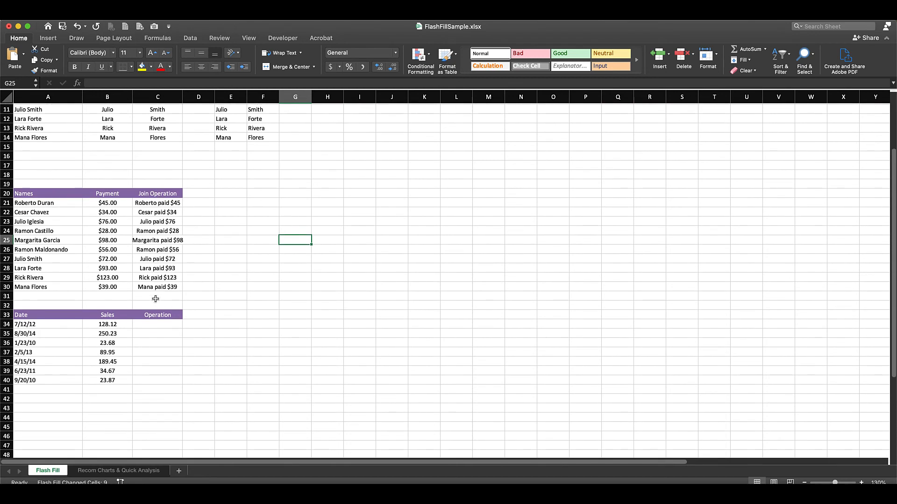
pyautogui.scroll(-2, 151, 178)
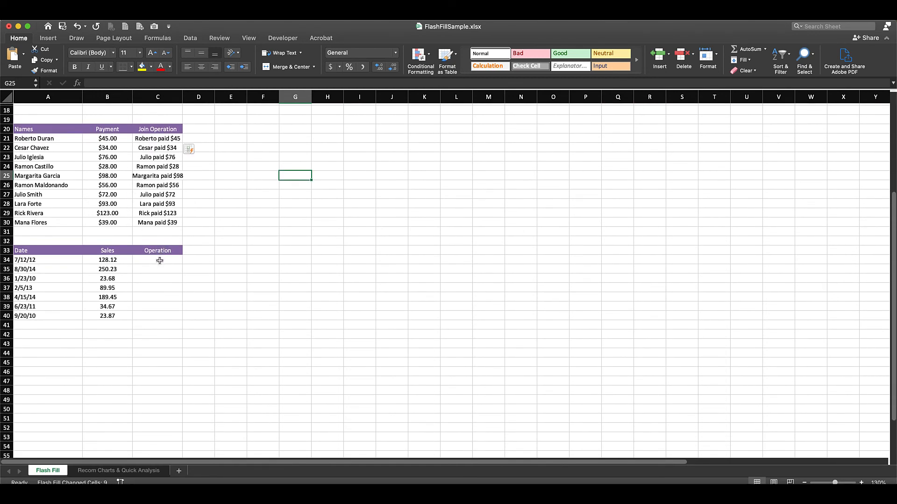
pyautogui.click(158, 263)
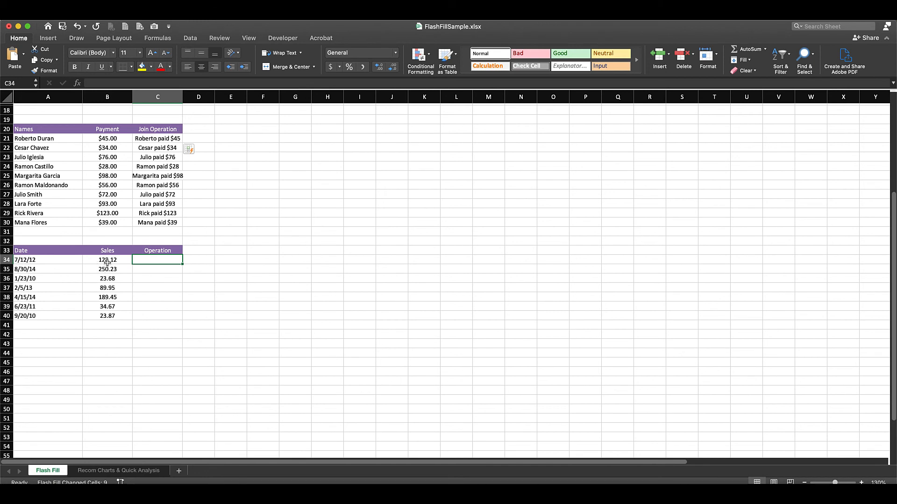
pyautogui.moveTo(107, 263); pyautogui.dragTo(107, 308)
pyautogui.click(48, 271)
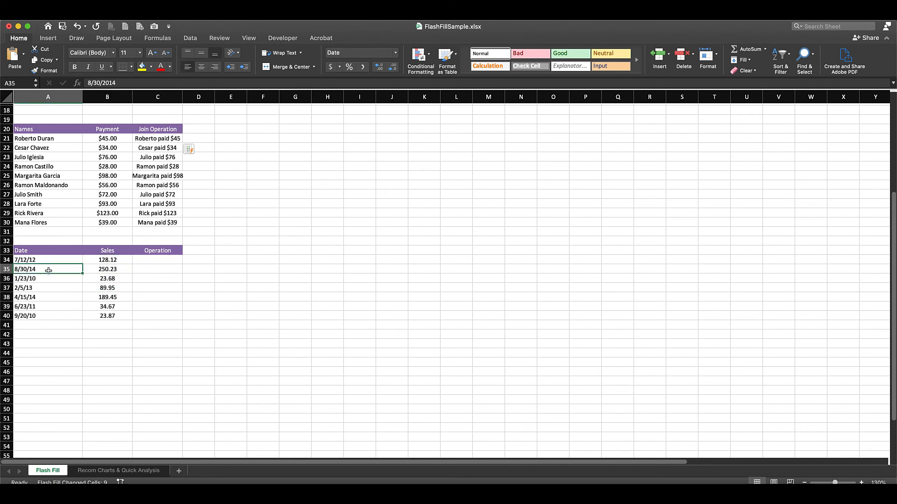
pyautogui.click(155, 258)
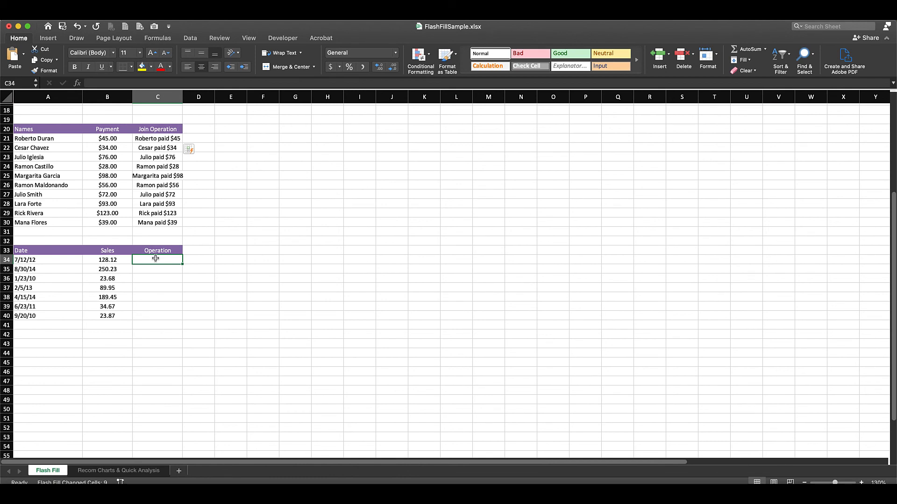
pyautogui.write('$128')
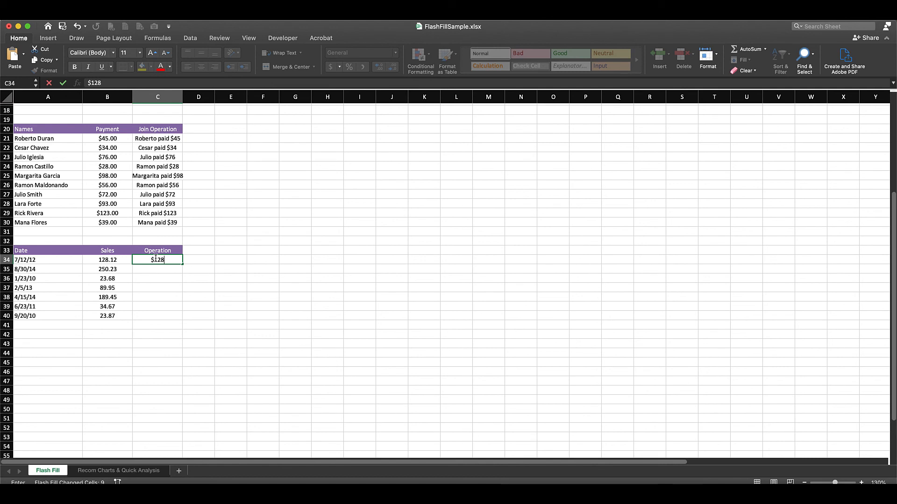
pyautogui.write(' was paid on')
pyautogui.write('7/12')
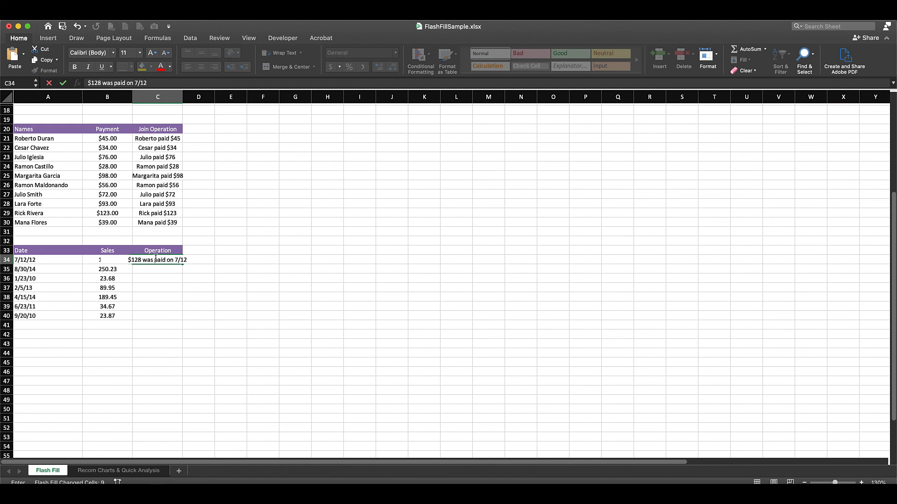
pyautogui.write('/12')
pyautogui.hotkey('ctrl', 'Return')
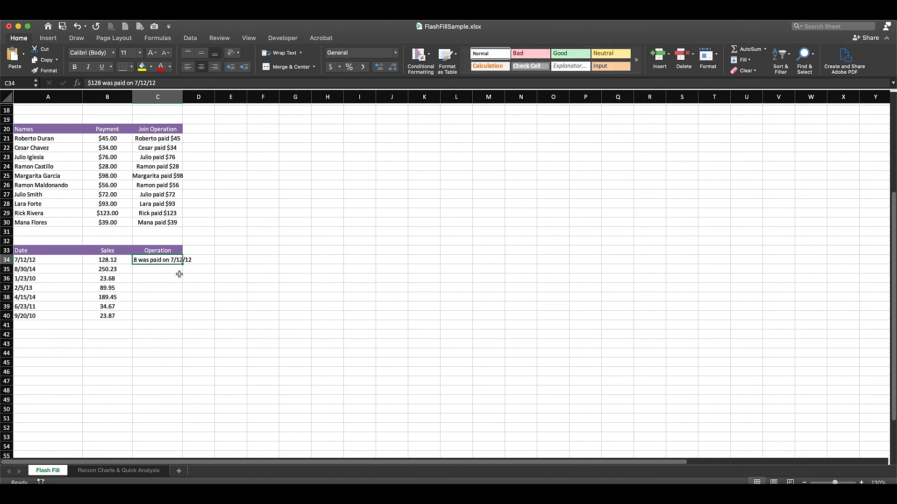
# - Flash Fill the rest of the Operation column from C34 and widen column C to fit the sentences
pyautogui.hotkey('ctrl', 'e')
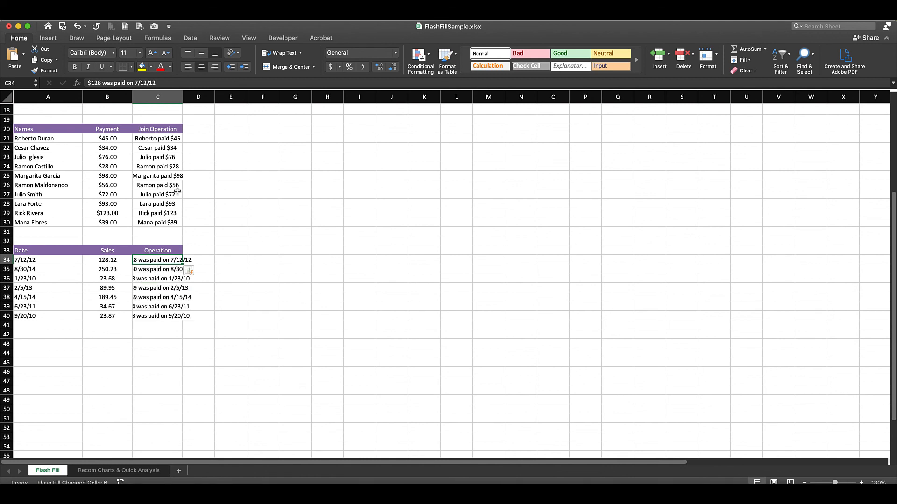
pyautogui.moveTo(184, 96); pyautogui.dragTo(216, 95)
pyautogui.click(264, 278)
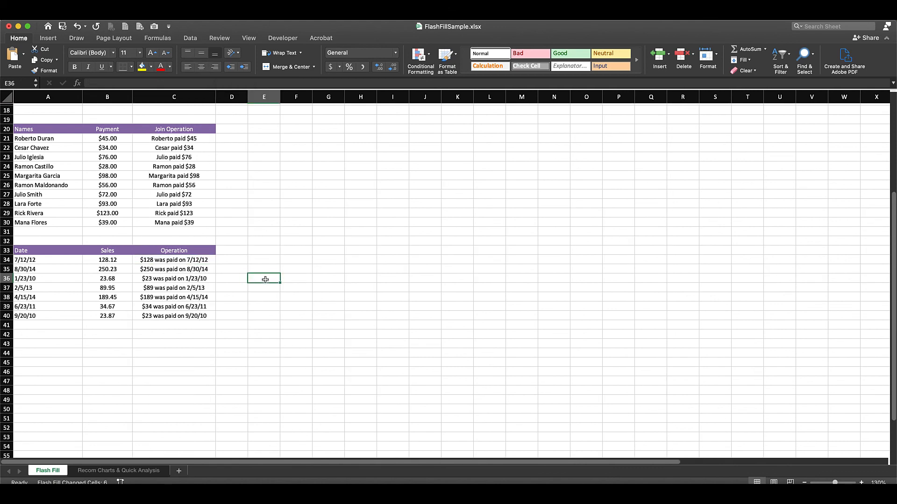
pyautogui.click(150, 260)
pyautogui.click(143, 268)
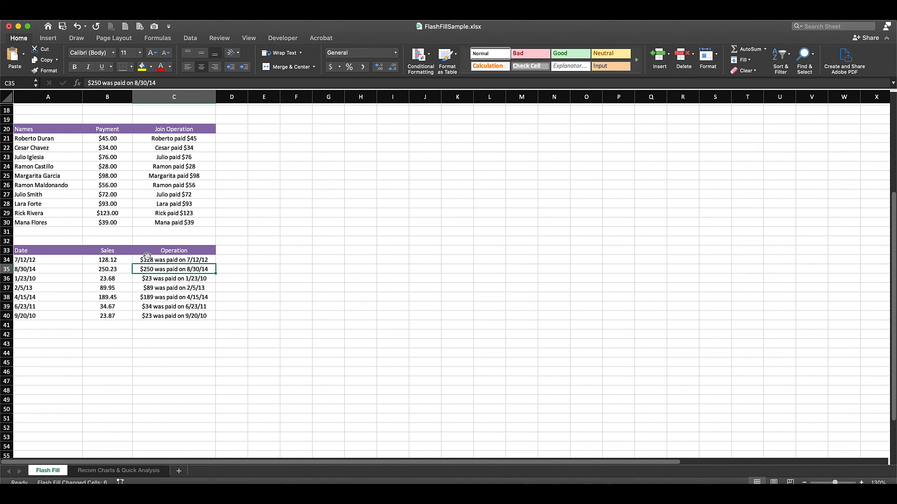
# - Compare the Sales values in B34:B40 with the Operation sentences in C34:C40, and review the filled tables higher up the sheet
pyautogui.click(107, 259)
pyautogui.moveTo(107, 260); pyautogui.dragTo(106, 317)
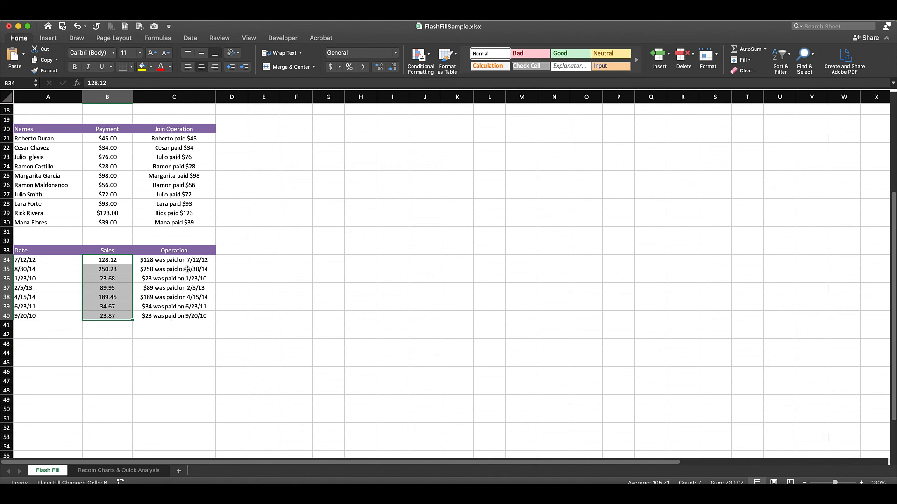
pyautogui.moveTo(192, 260); pyautogui.dragTo(196, 313)
pyautogui.scroll(2, 140, 285)
pyautogui.hscroll(1, 140, 285)
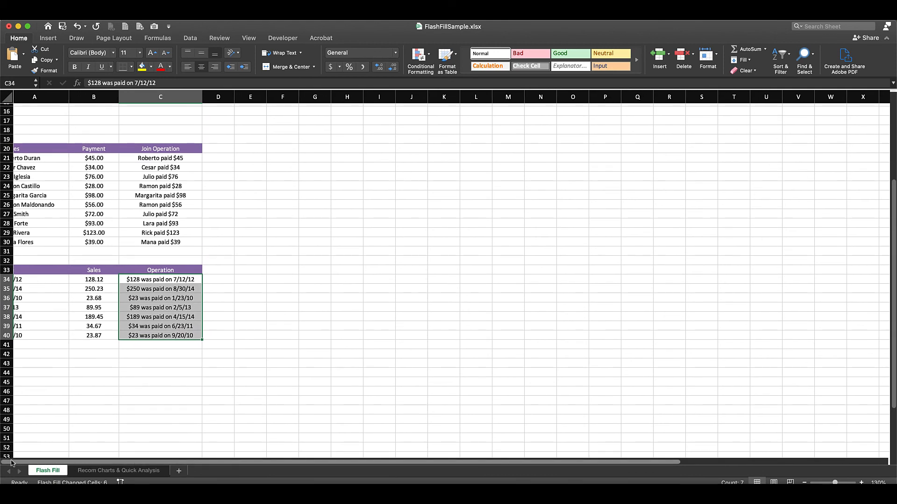
pyautogui.hscroll(-2, 9, 465)
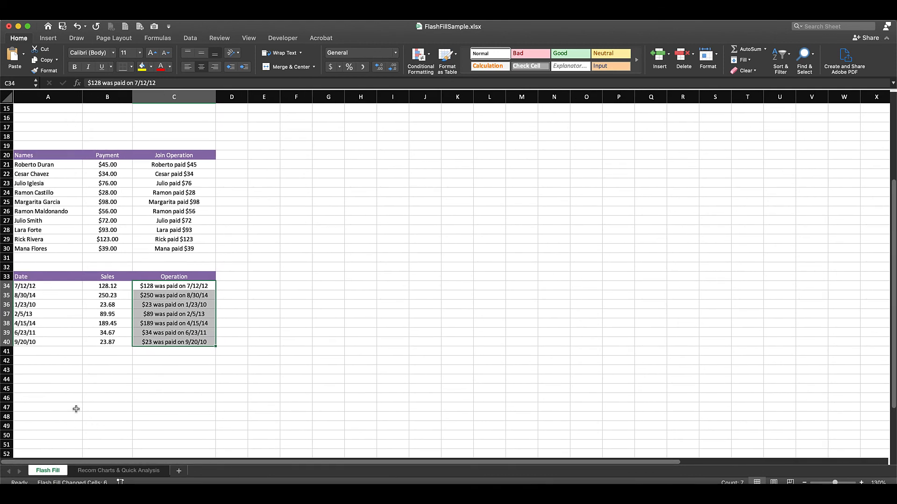
pyautogui.press('Left')
pyautogui.press('Left')
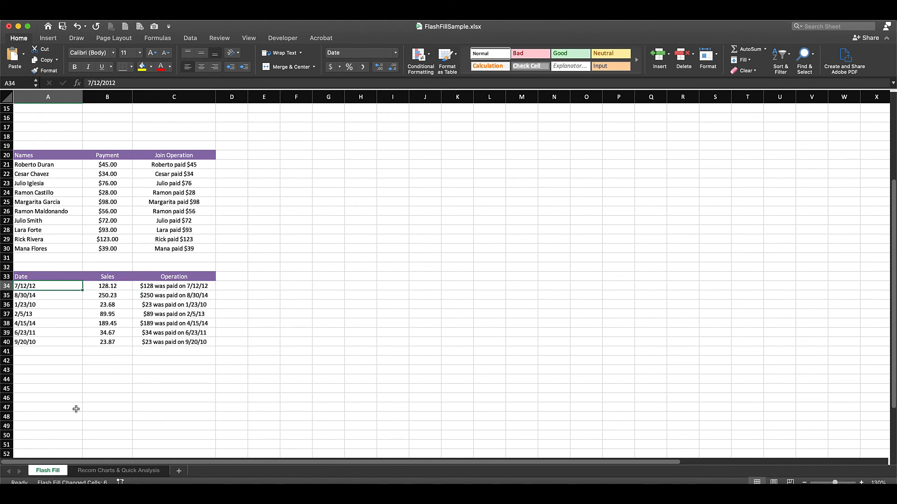
pyautogui.scroll(3, 84, 400)
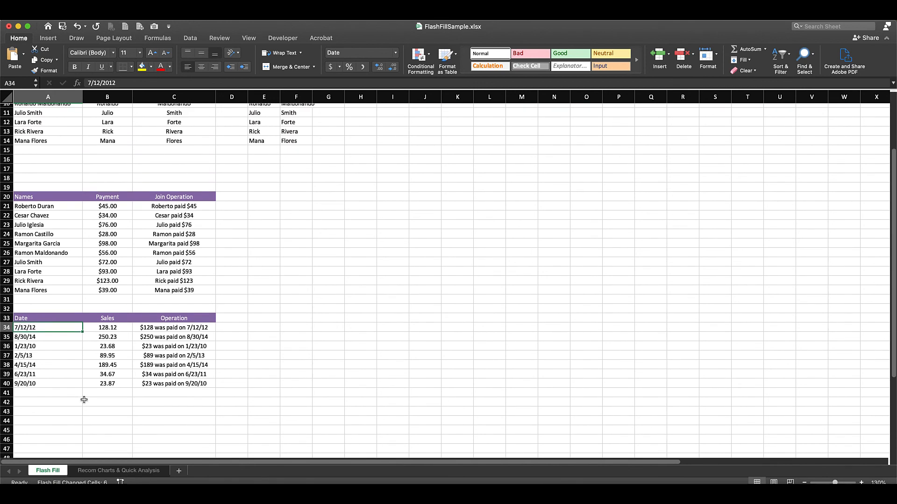
pyautogui.scroll(5, 84, 400)
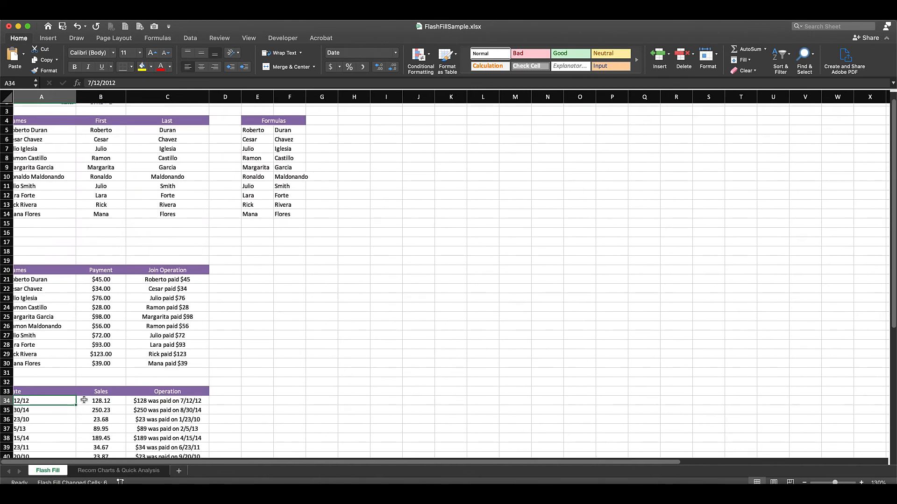